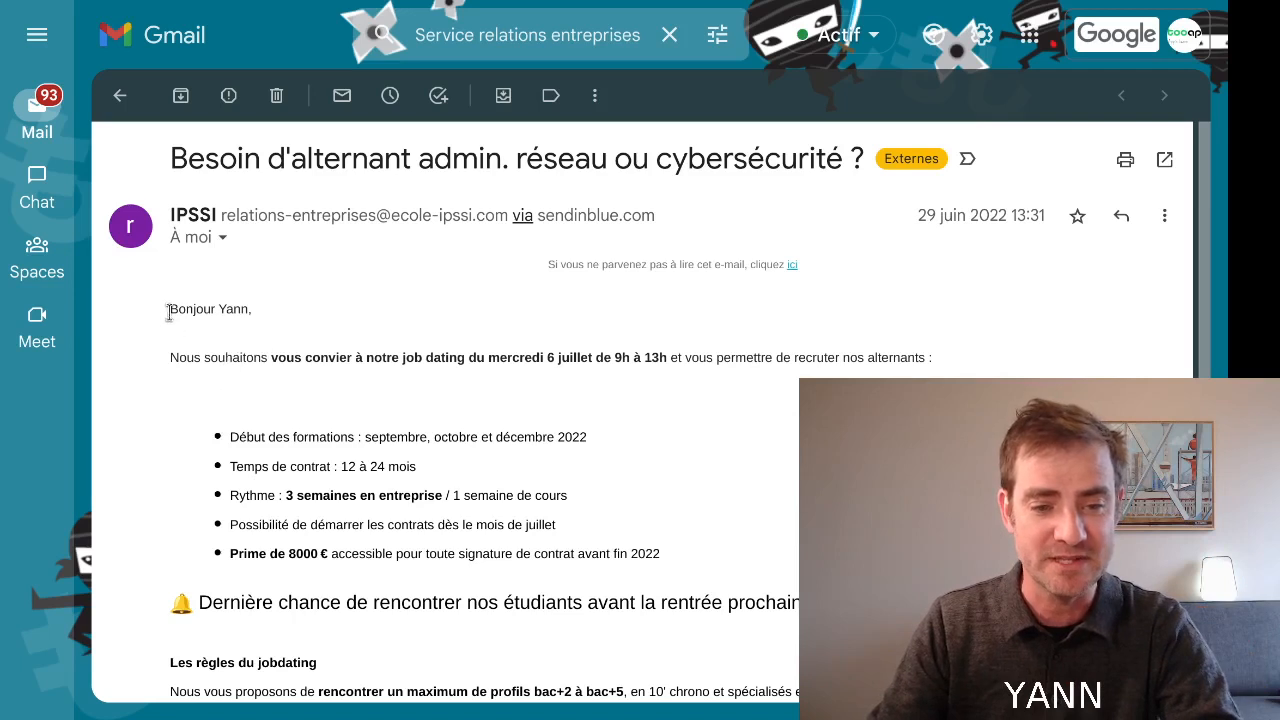
Copy the whole body of the IPSSI job dating e-mail, from greeting to signature, and switch to ChatGPT
drag(165, 317, 177, 313)
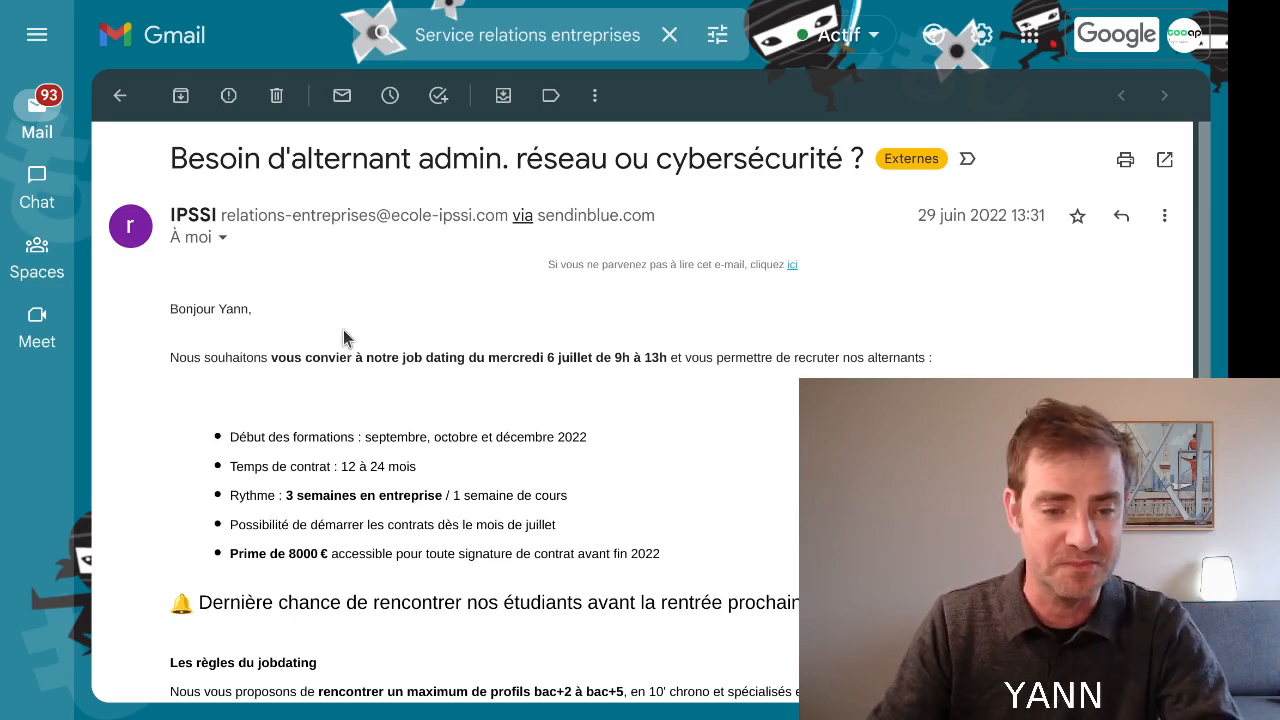
mouse_move(163, 314)
mouse_down()
mouse_move(477, 715)
mouse_move(463, 449)
mouse_move(437, 451)
mouse_up()
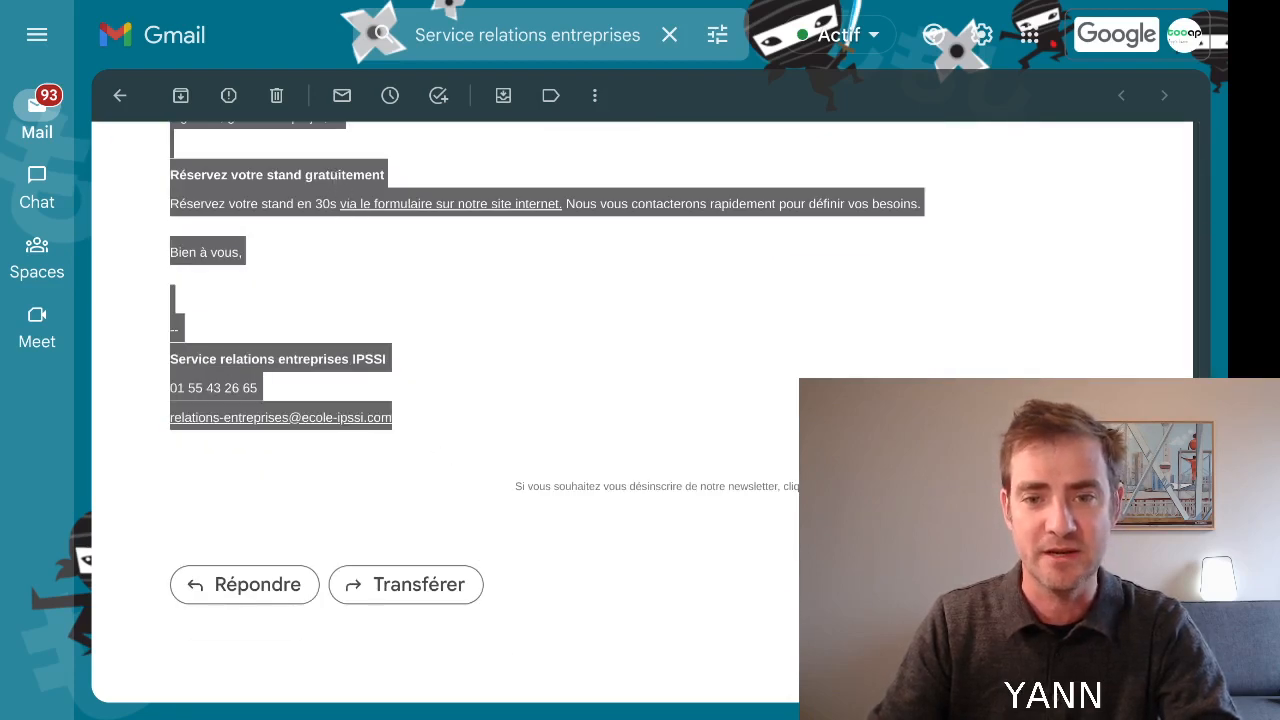
click(600, 2)
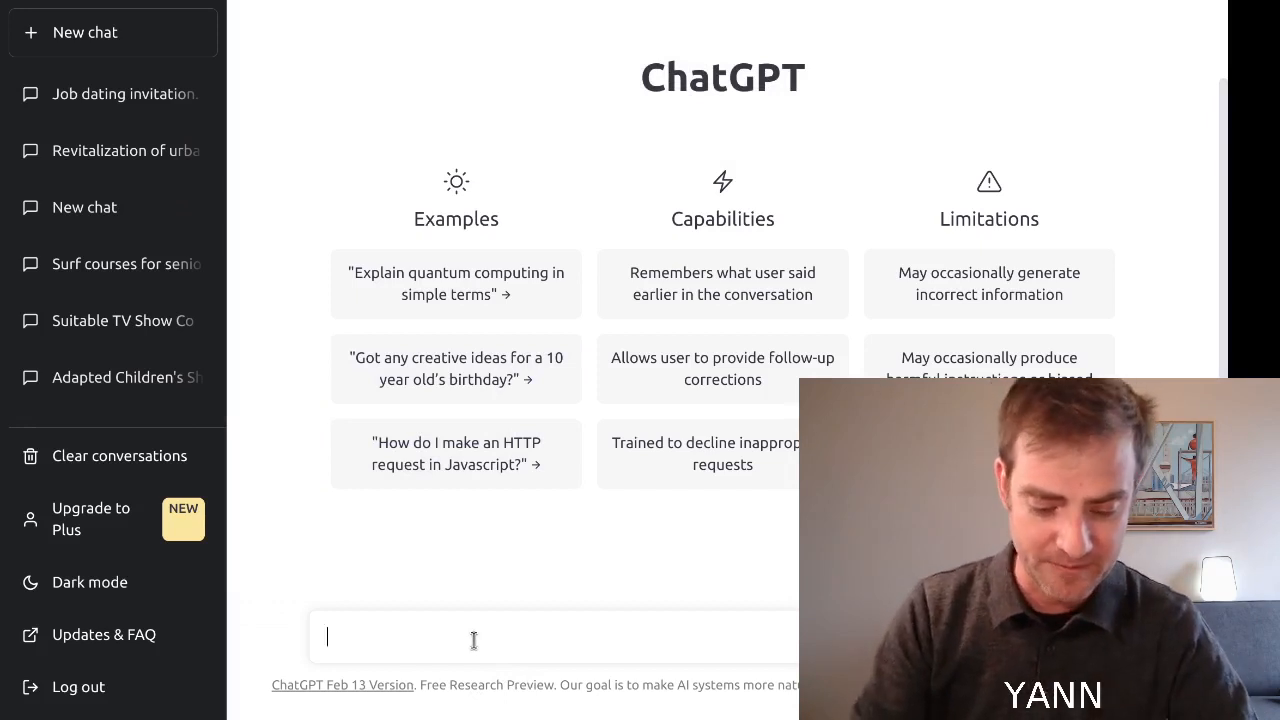
Begin a new prompt with 'synthétiser ce texte en 30 mots :' followed by an opening quotation mark
text(synth)
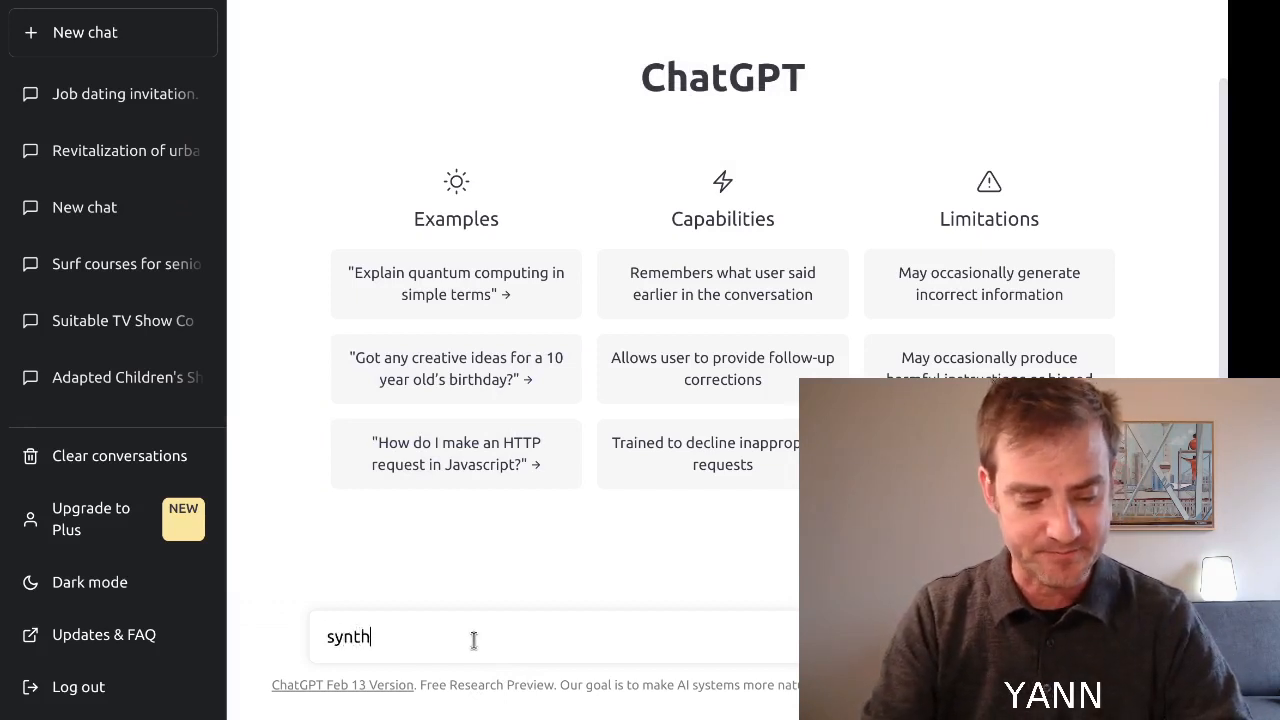
text(étiser)
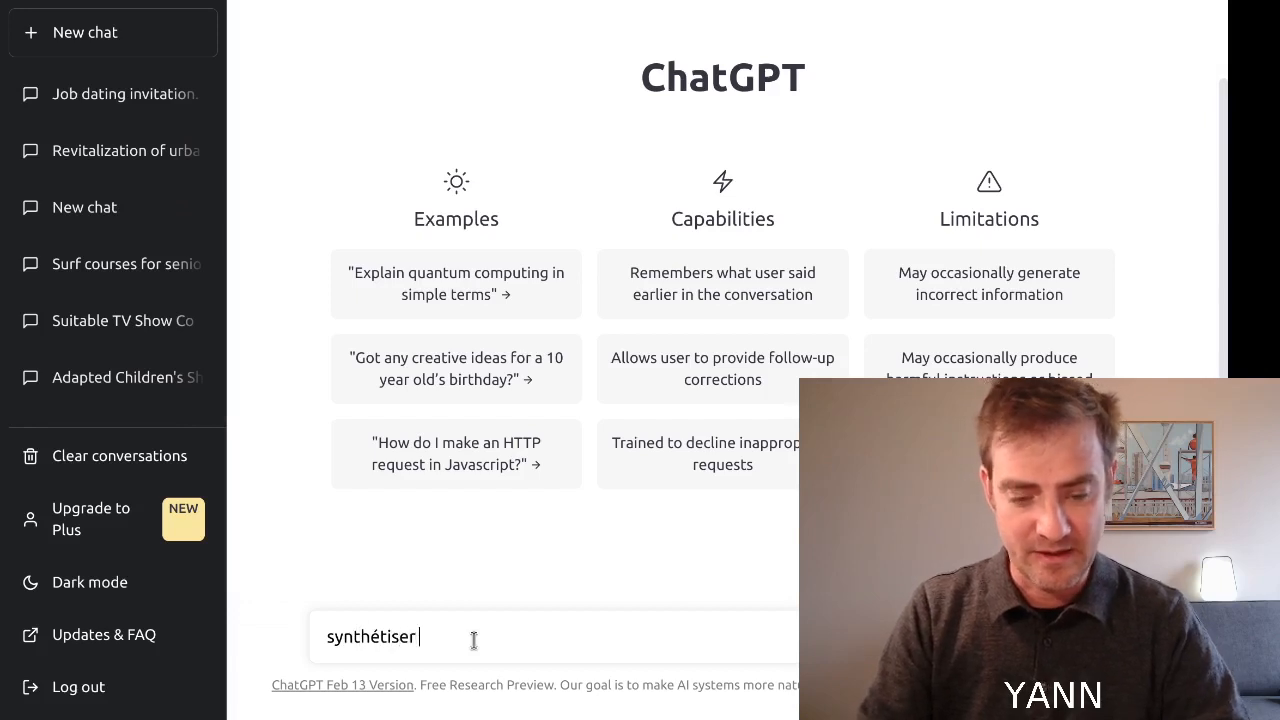
text( c)
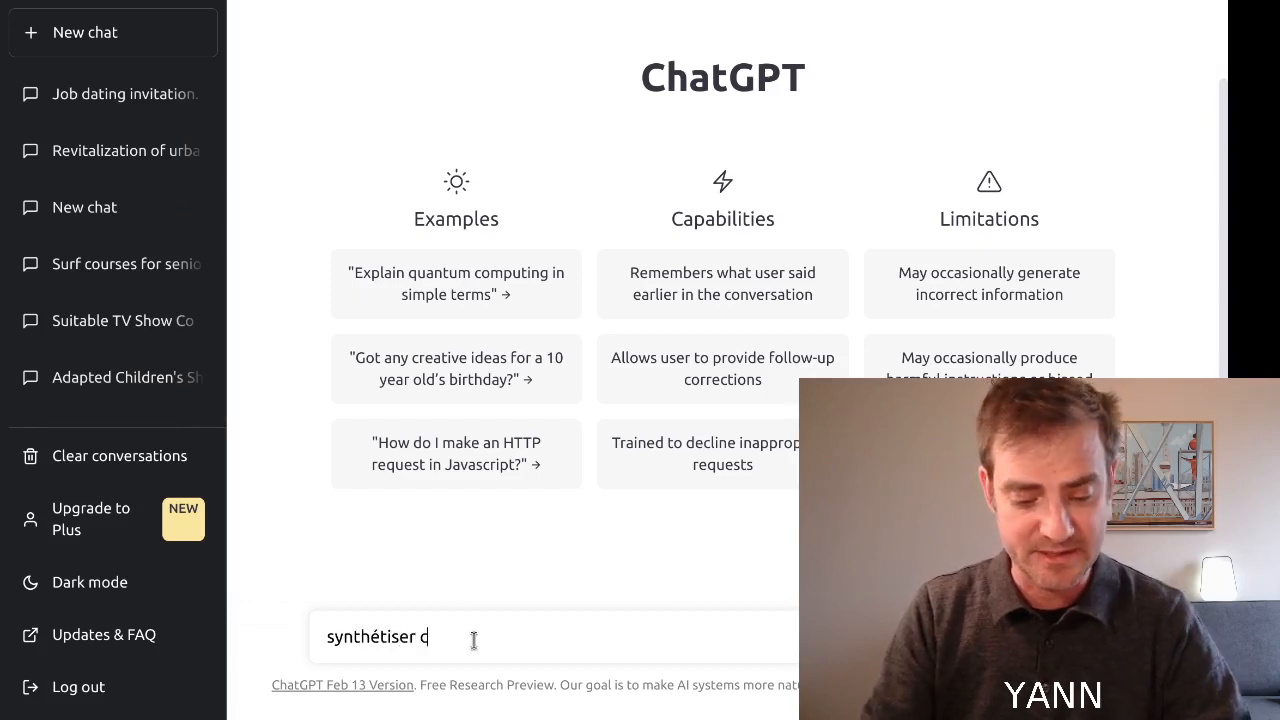
text(e texte )
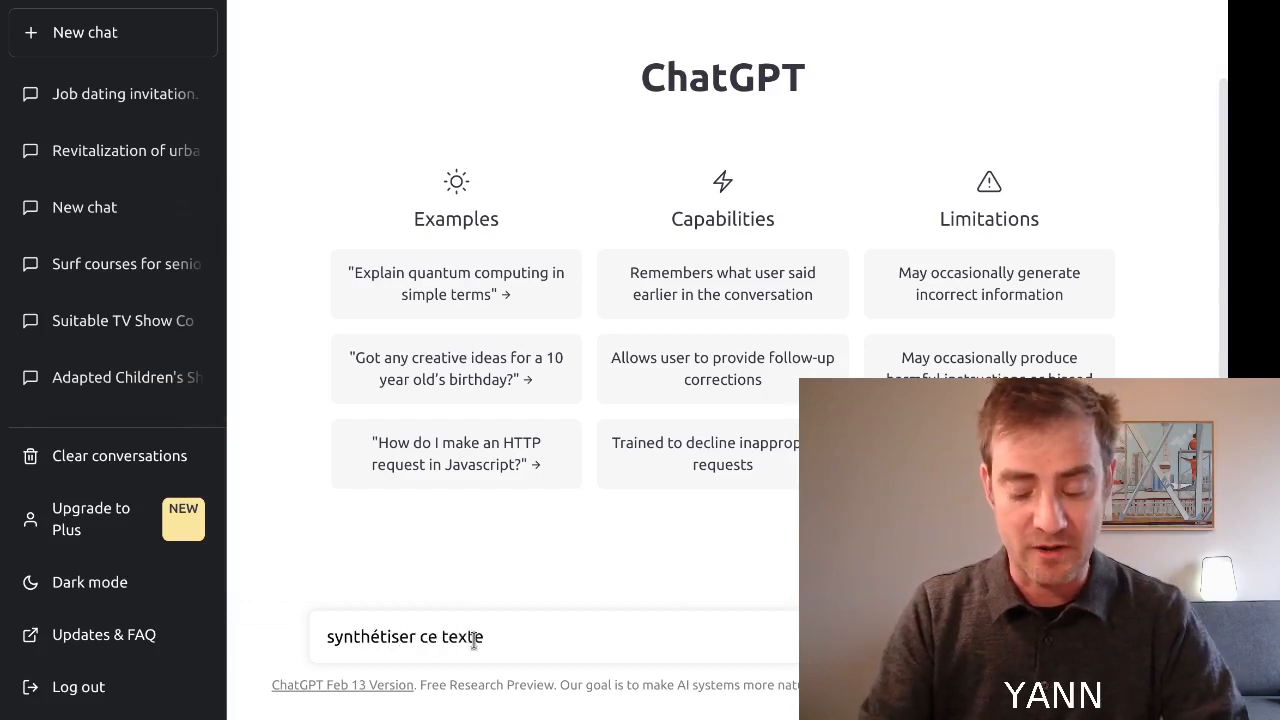
text(en )
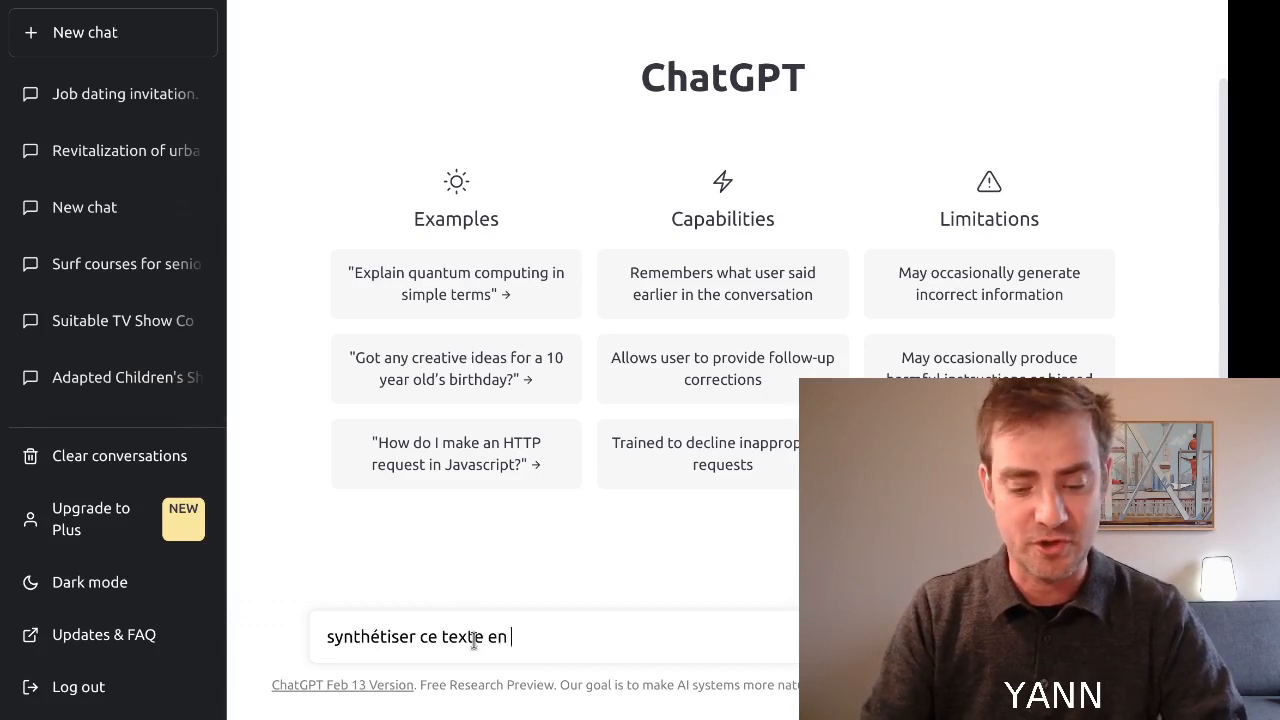
text(30 mots )
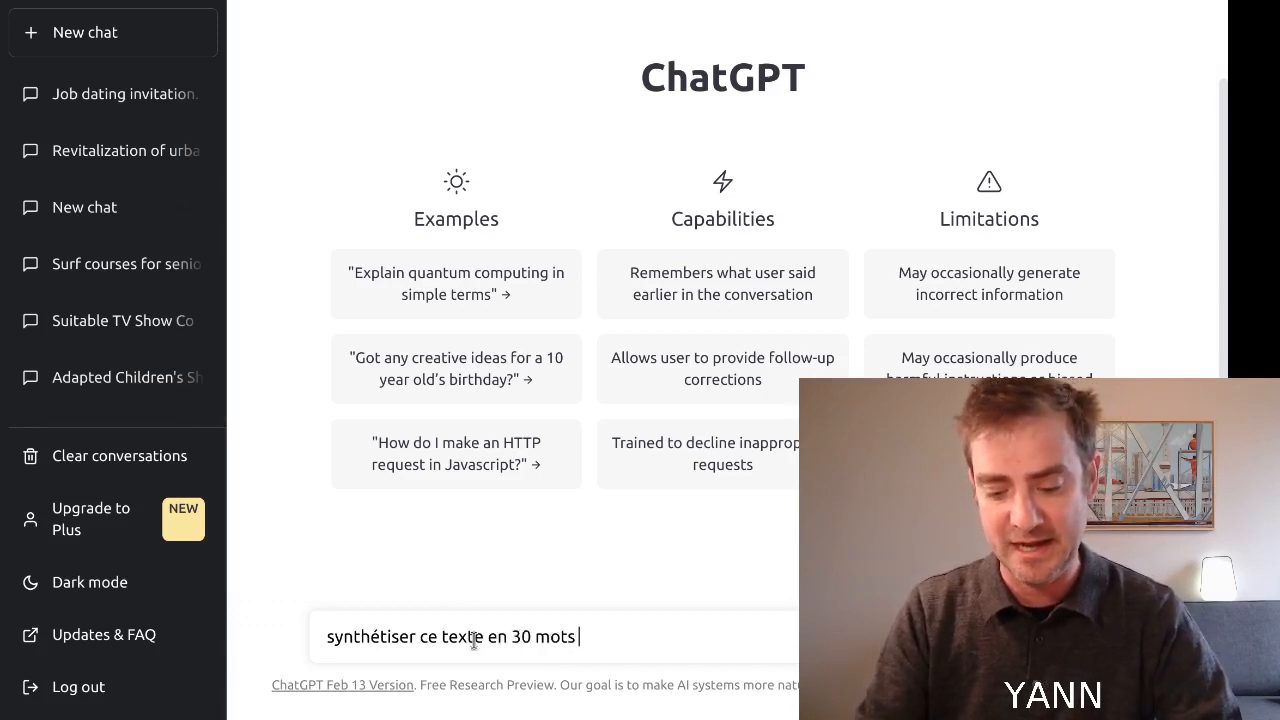
text(: ")
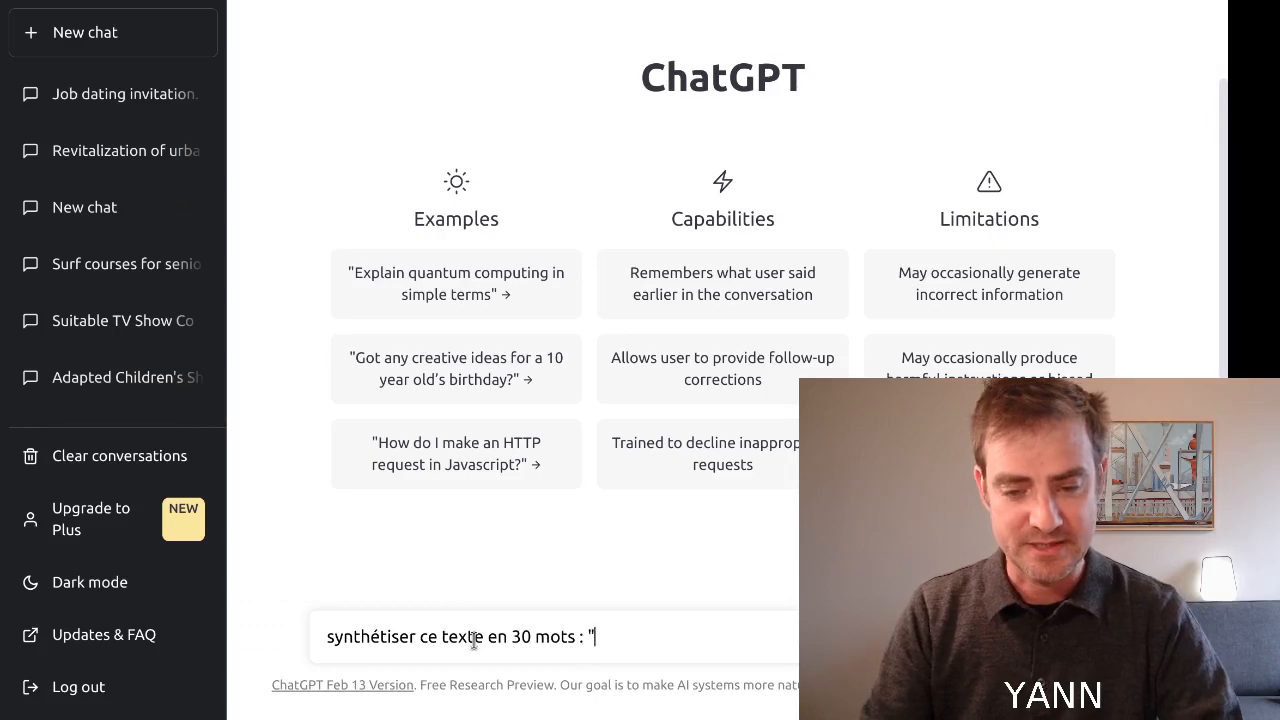
Paste the copied e-mail into the prompt, close the quotation after removing the extra blank line, and submit it
key(ctrl+v)
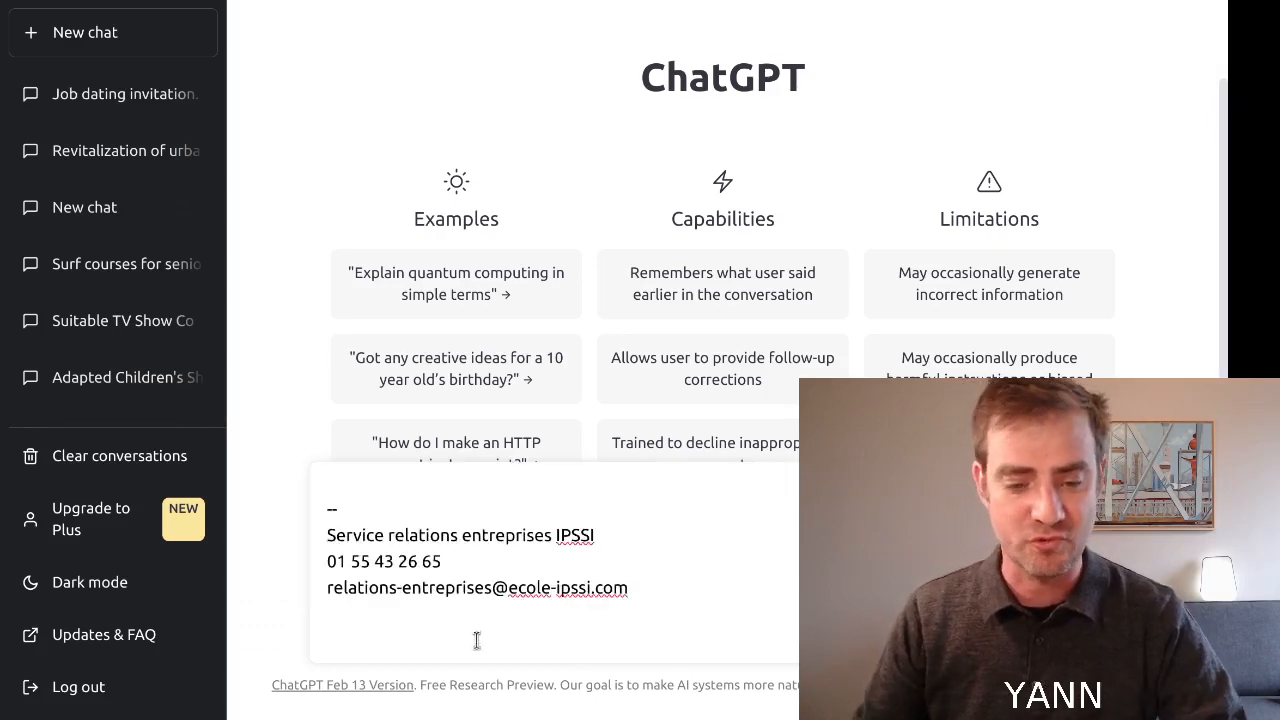
scroll(698, 601, up, 5)
scroll(698, 601, up, 2)
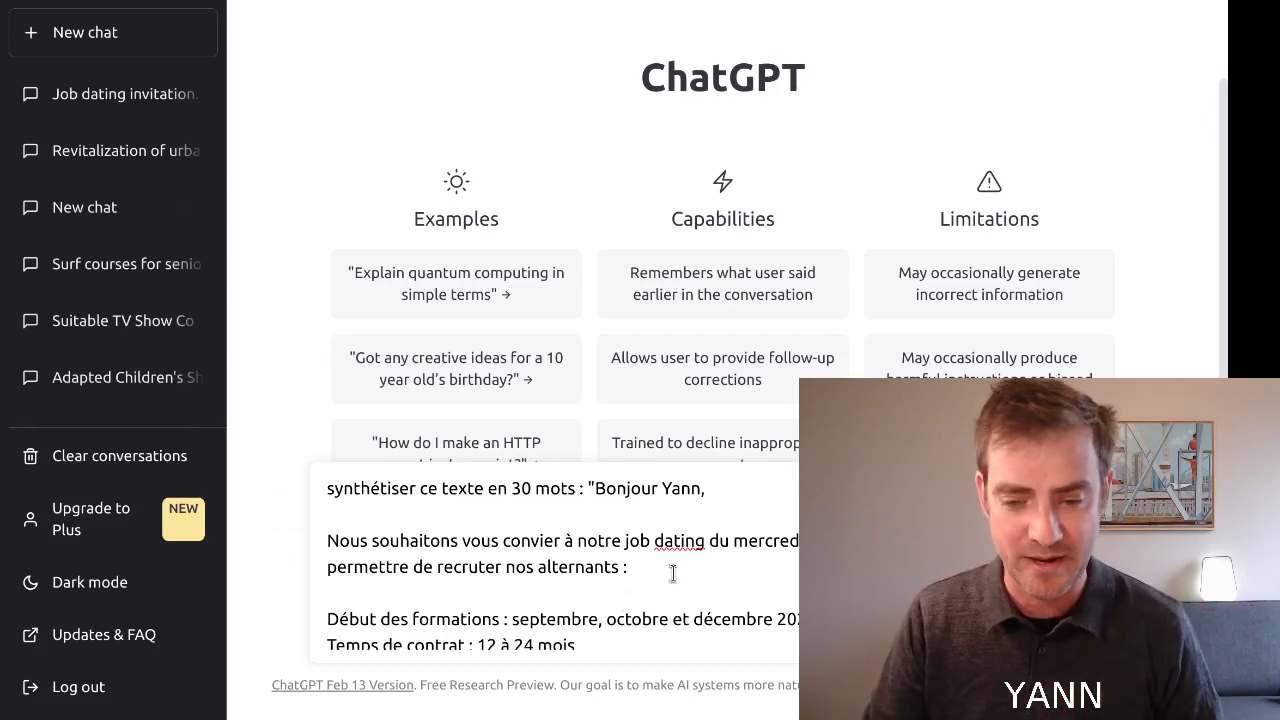
scroll(673, 573, down, 10)
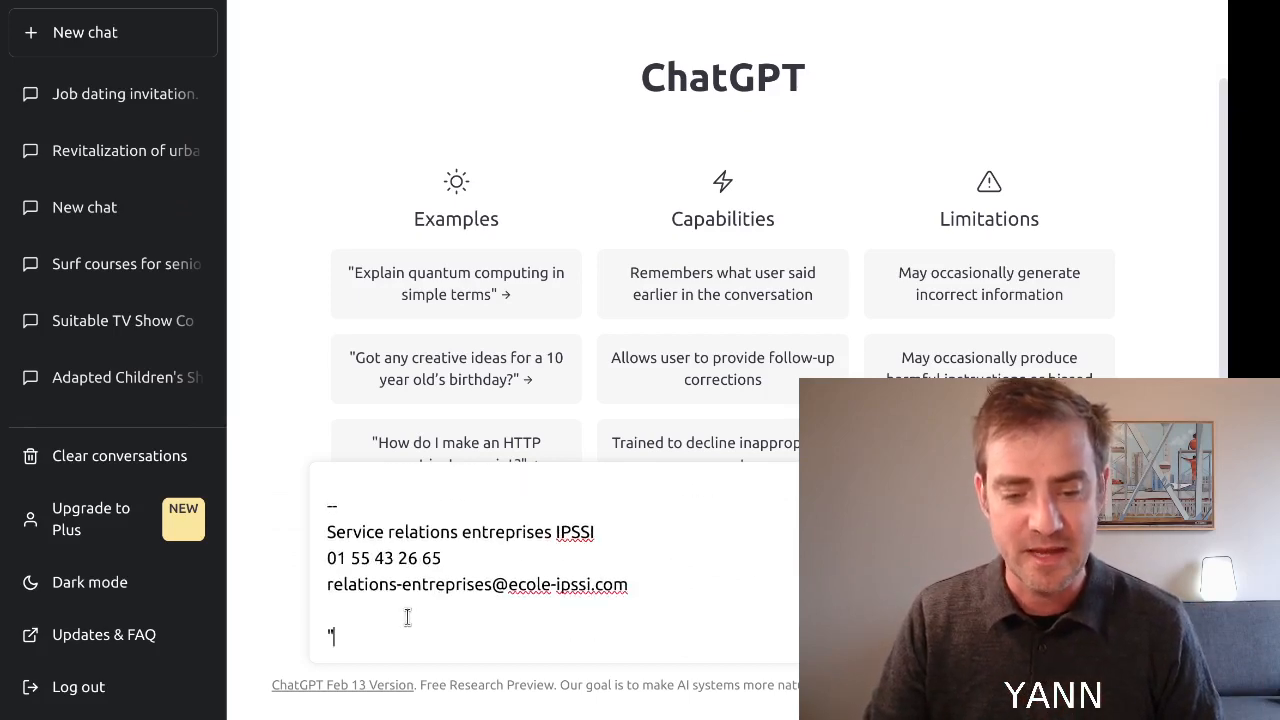
key(BackSpace)
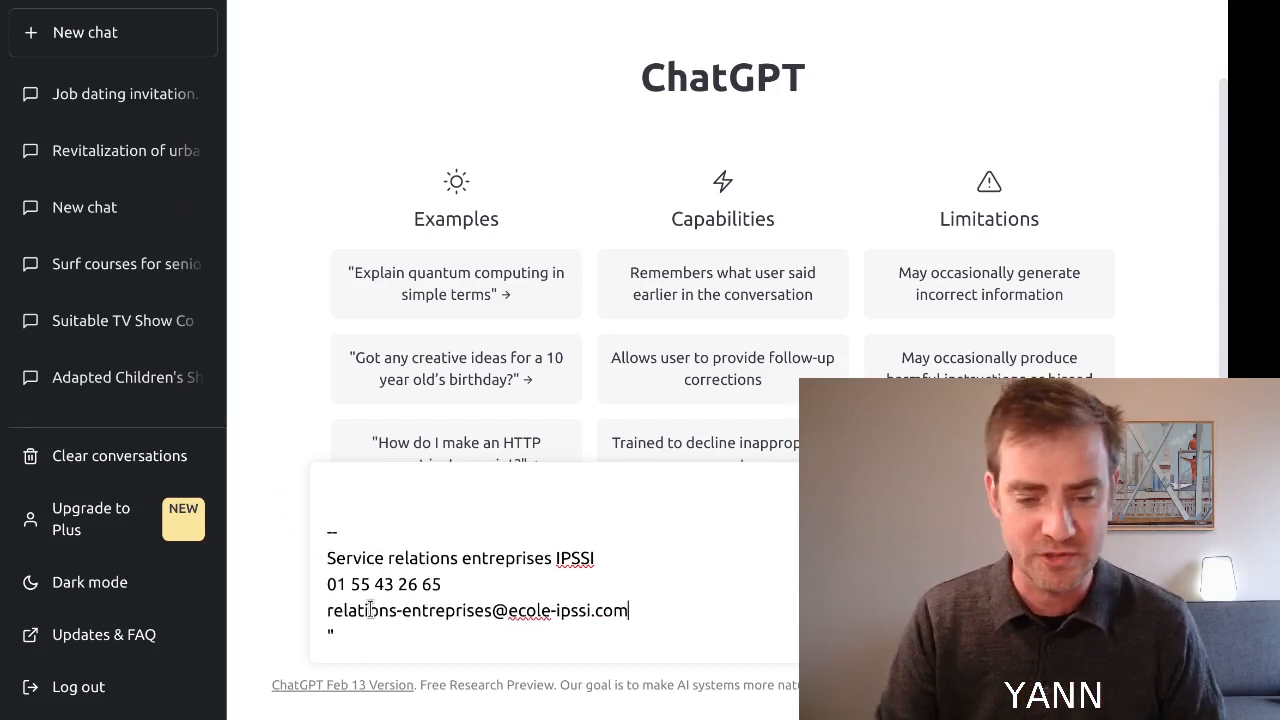
key(Down)
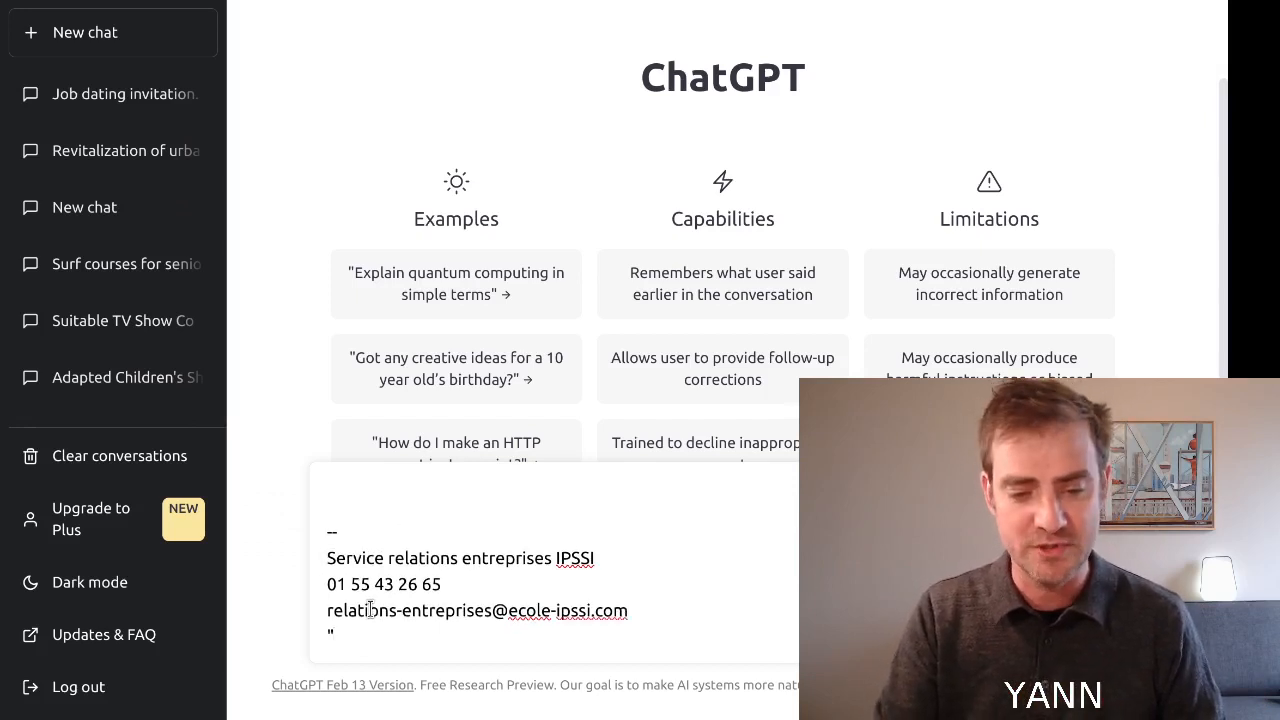
scroll(370, 610, up, 10)
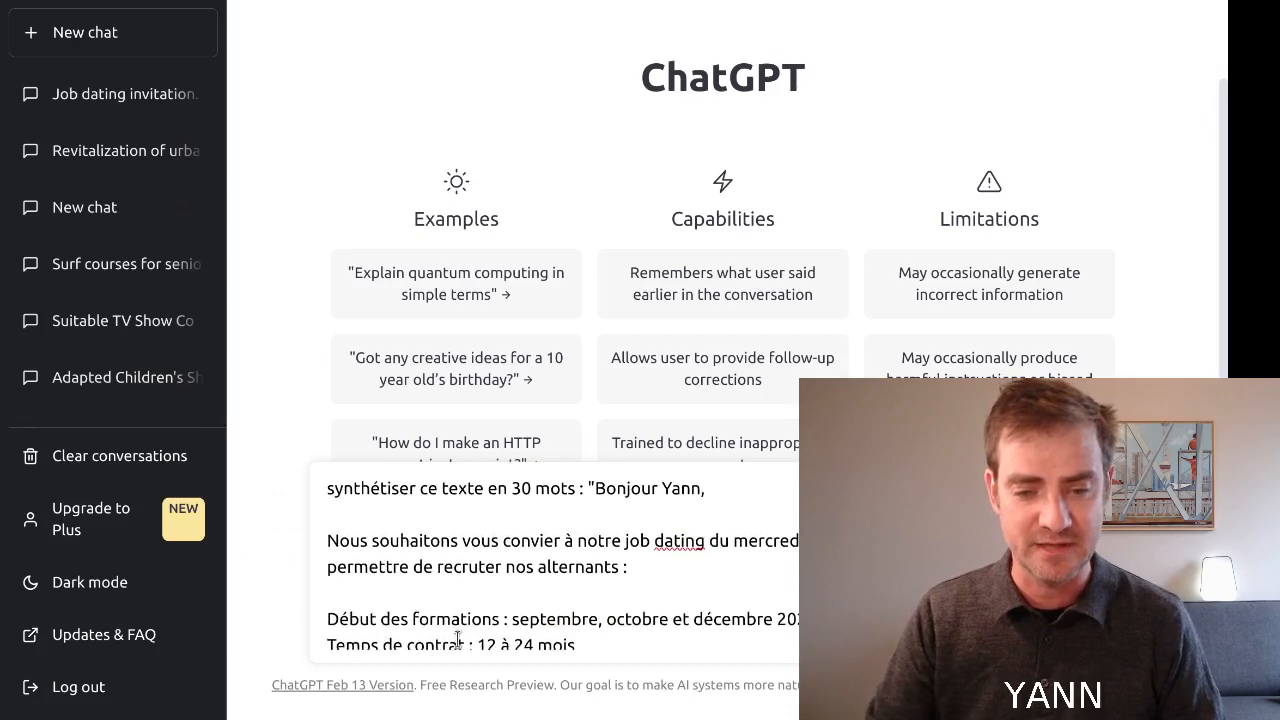
scroll(581, 590, down, 10)
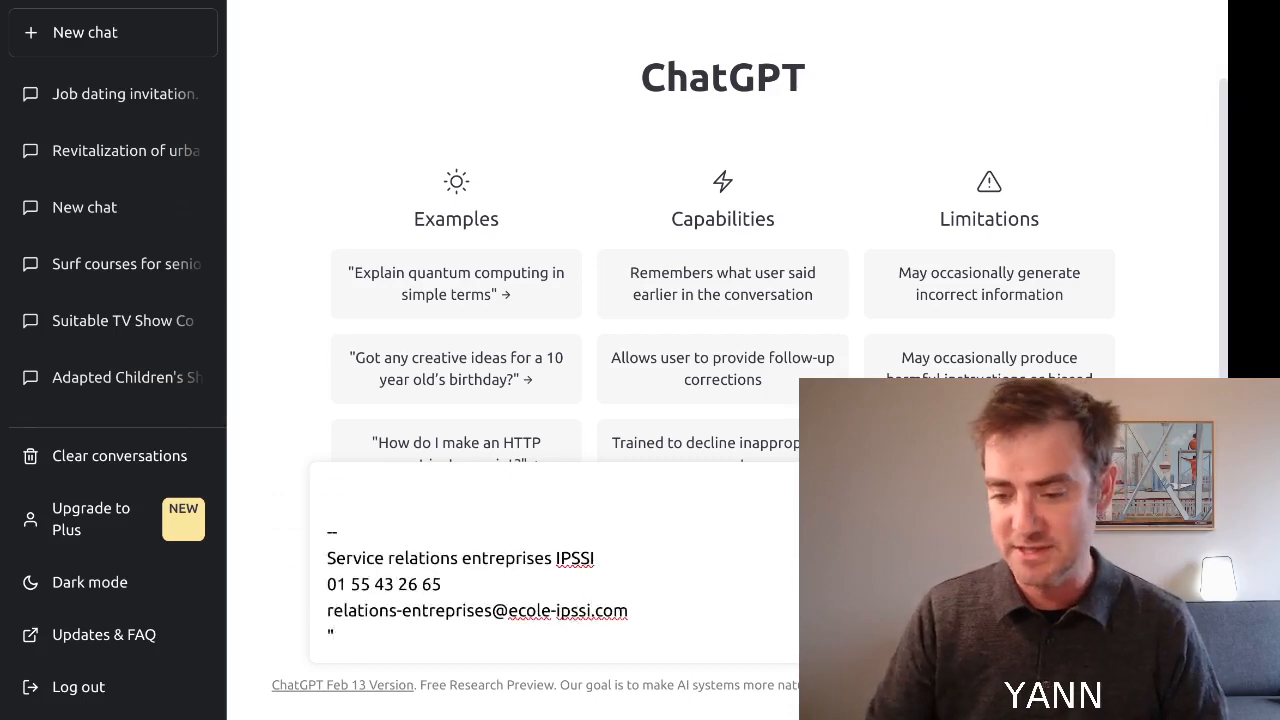
key(Return)
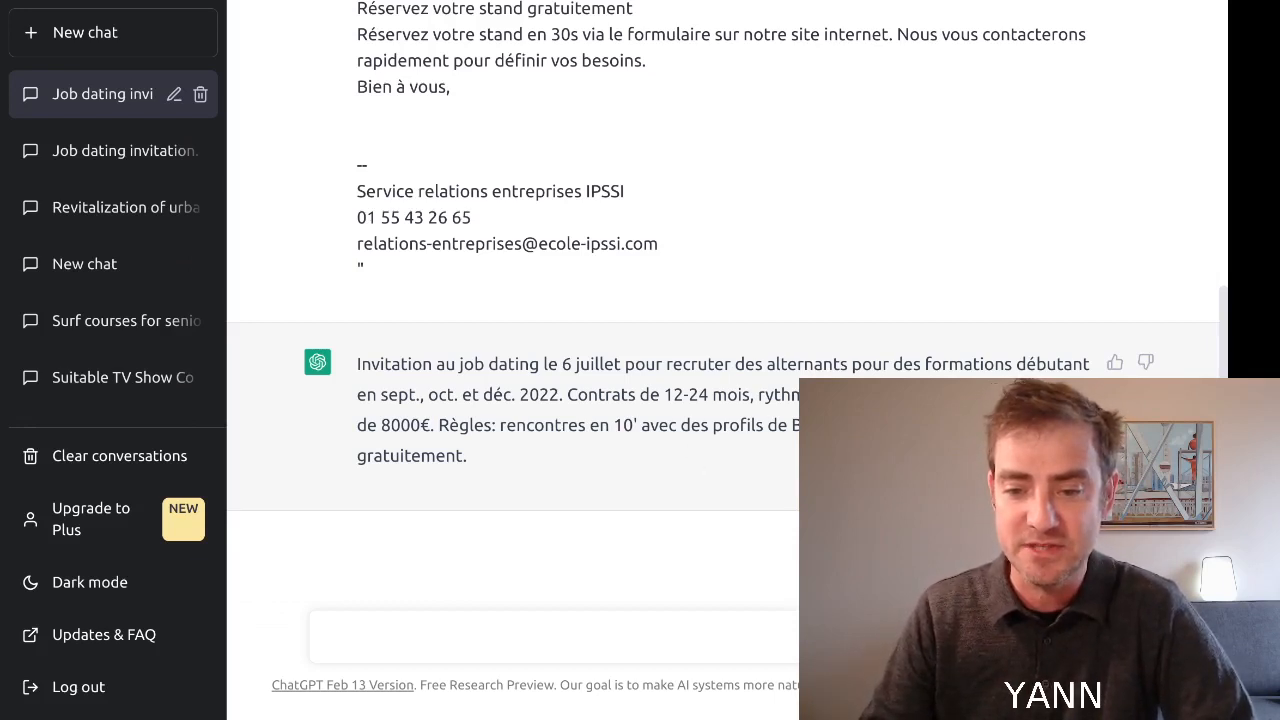
Compare the generated summary with the original e-mail text in the conversation, including the bonus and the free stand booking
drag(357, 425, 424, 422)
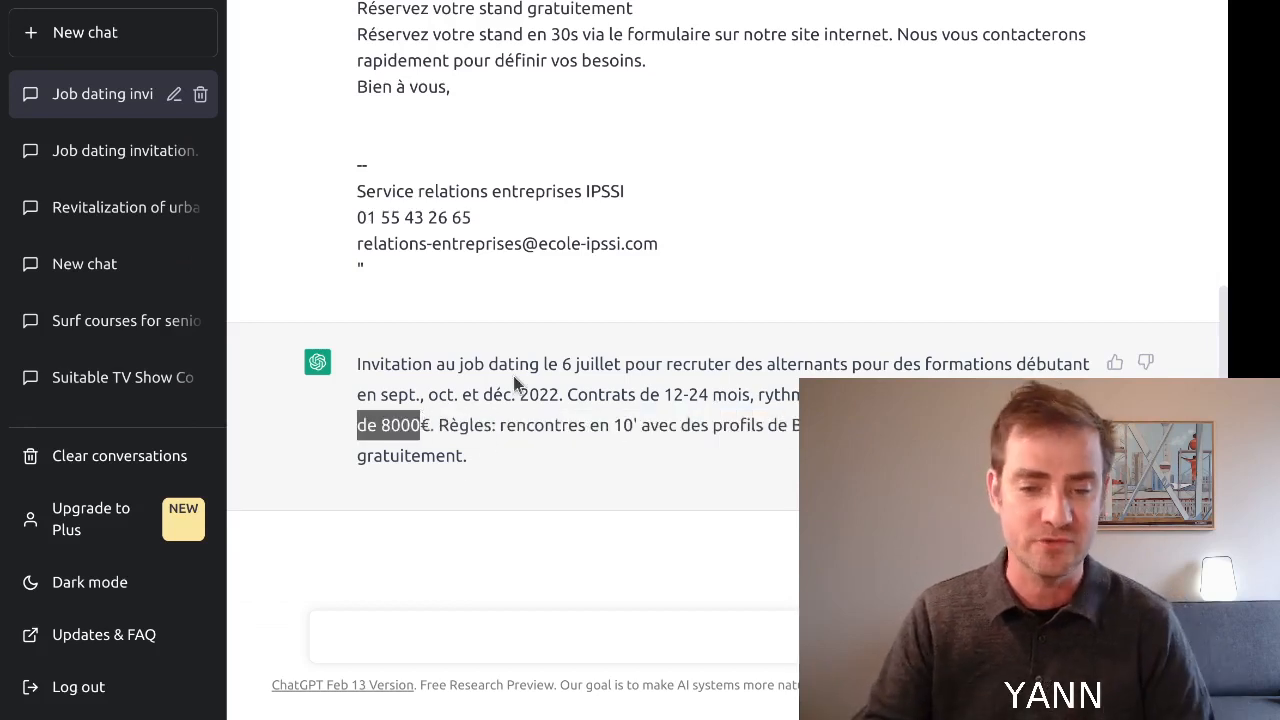
click(576, 392)
scroll(680, 480, up, 1)
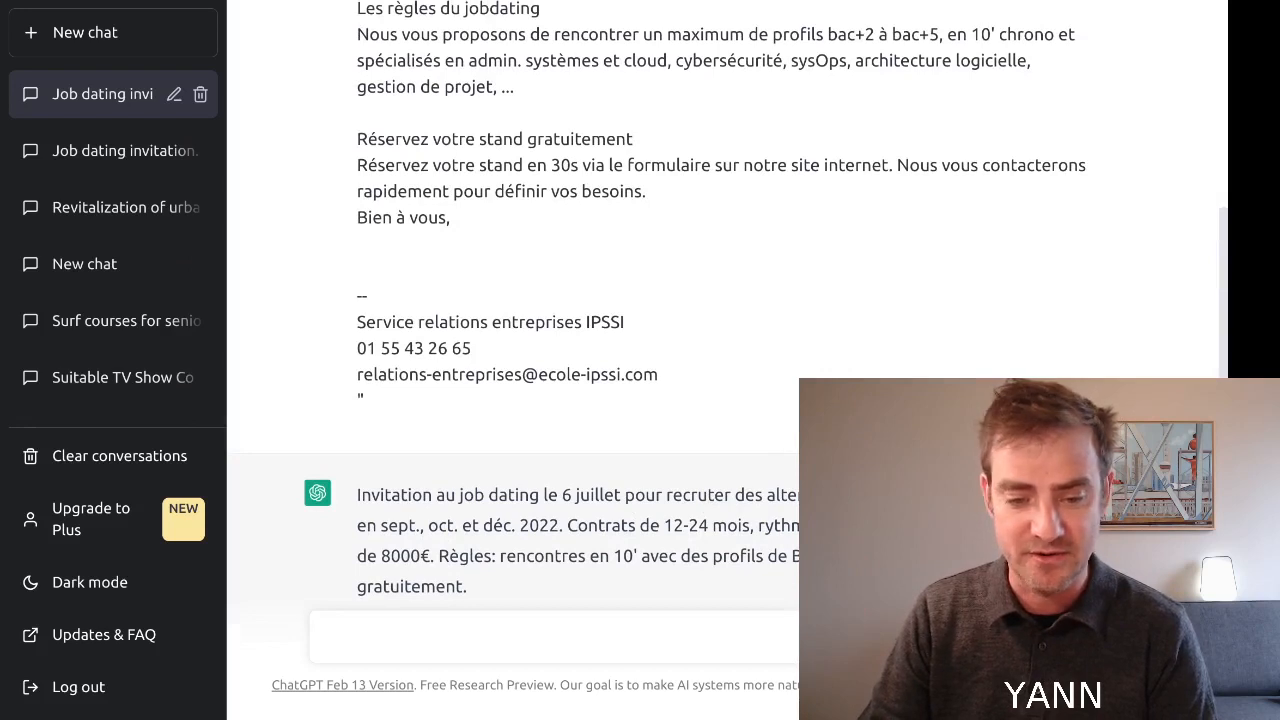
drag(467, 587, 357, 587)
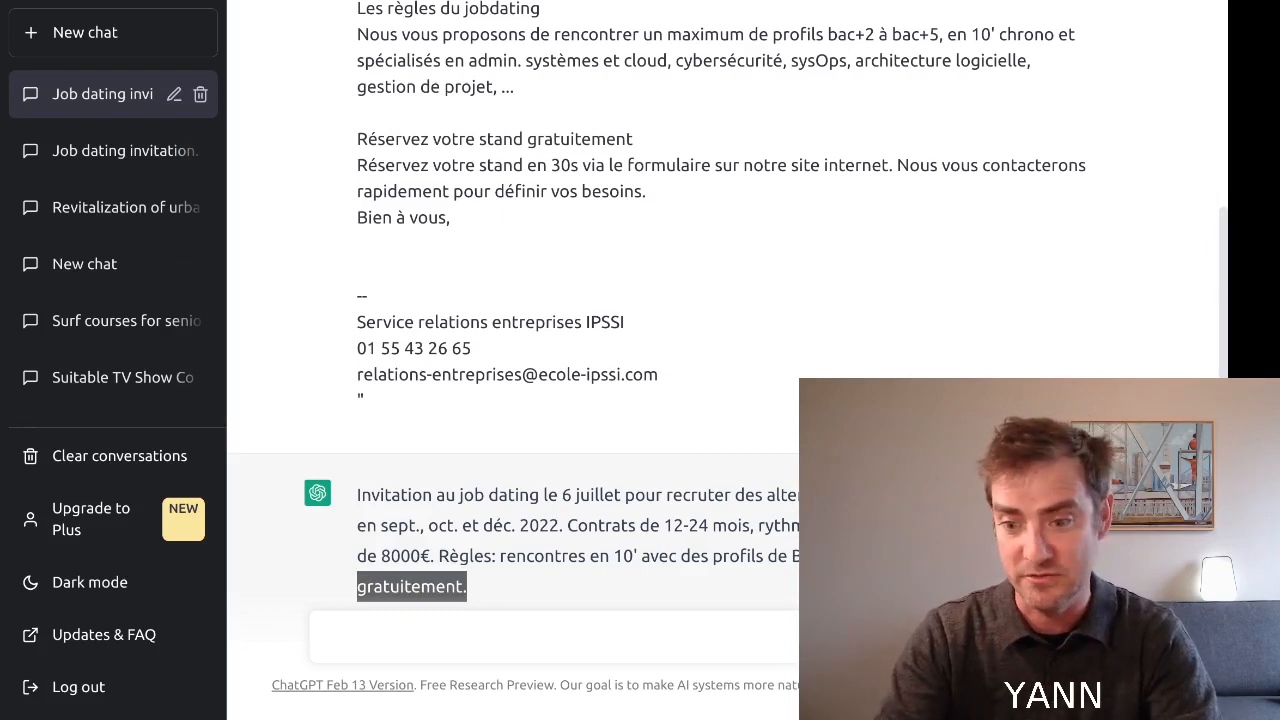
scroll(615, 376, up, 3)
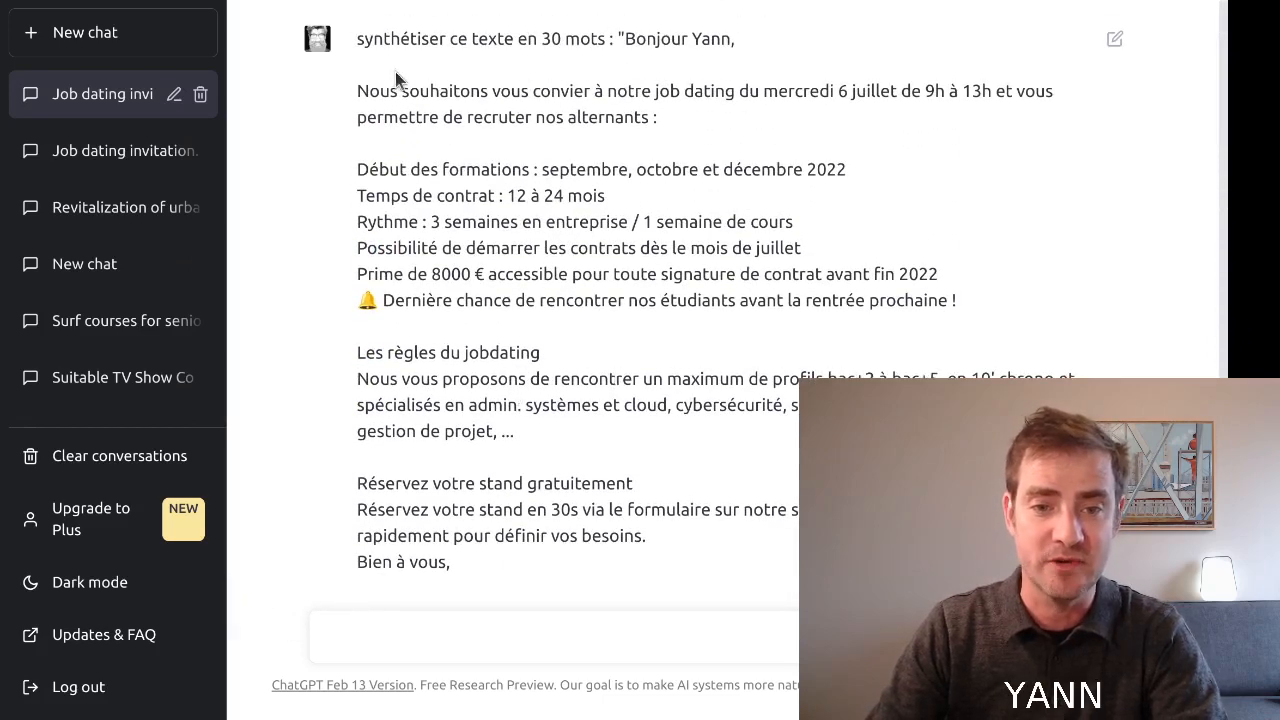
drag(357, 88, 650, 483)
click(650, 483)
scroll(650, 466, down, 5)
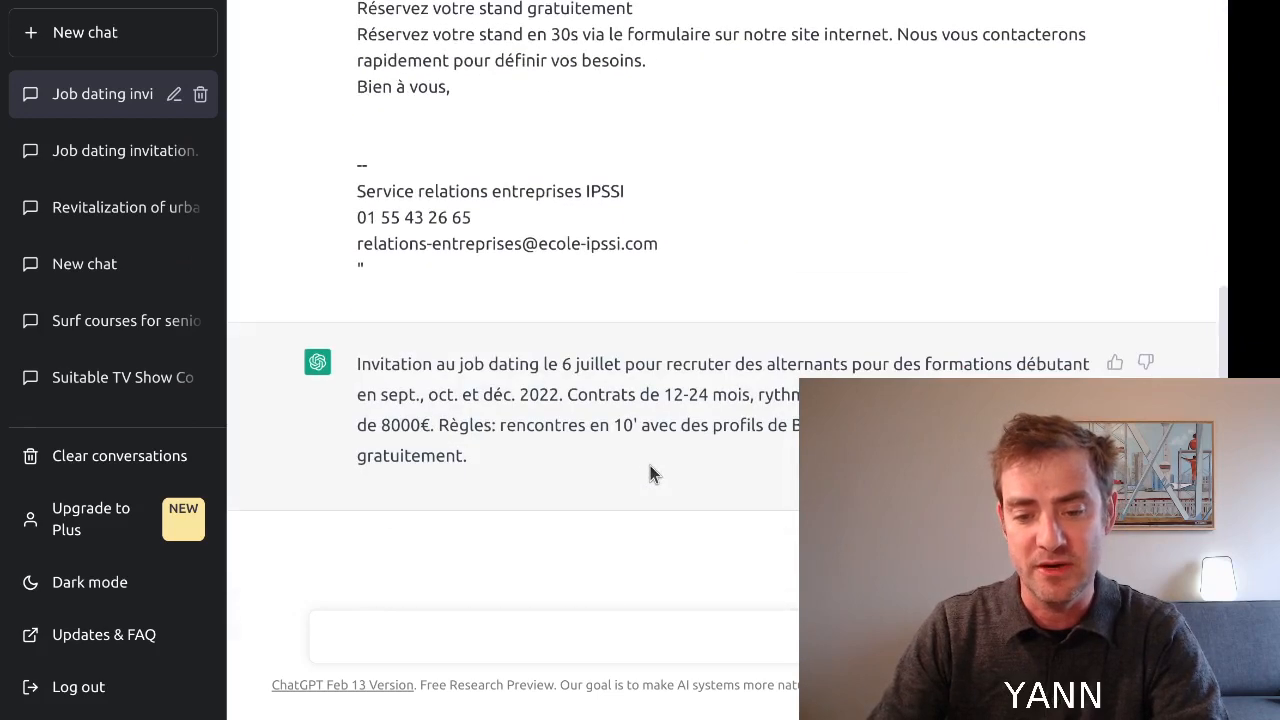
Check the bonus amount and the event date in the generated summary
scroll(667, 471, up, 1)
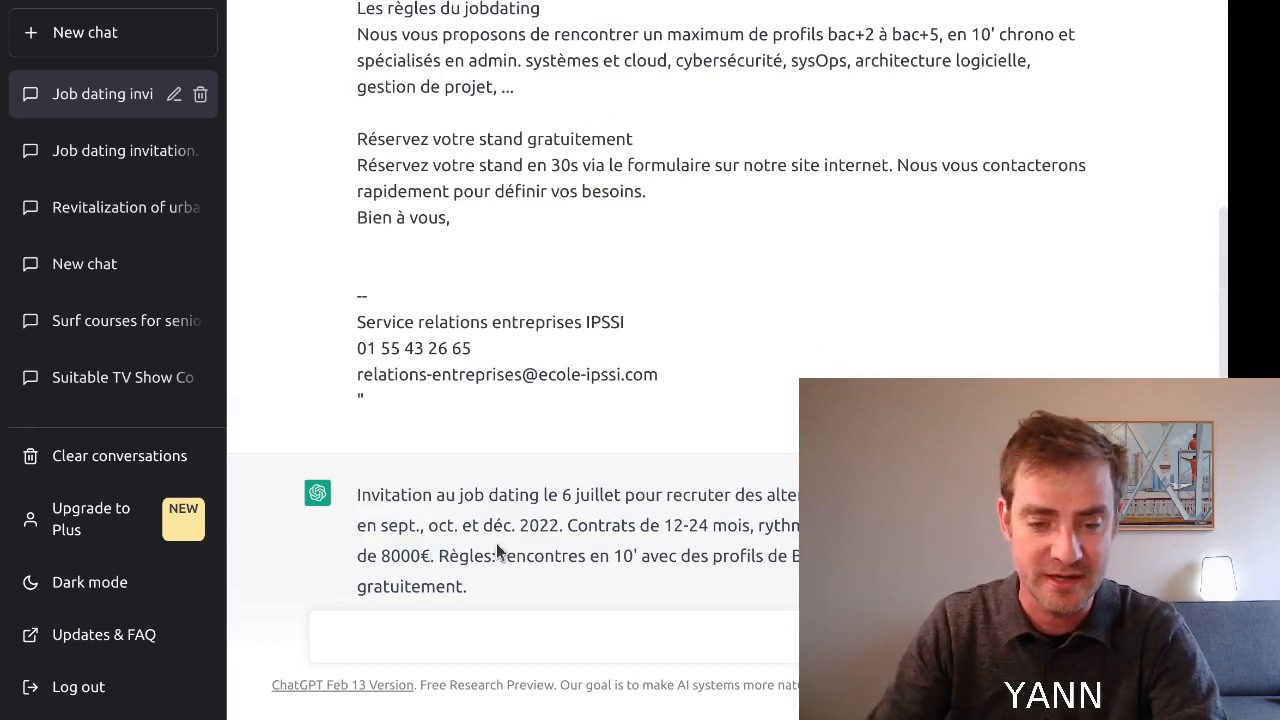
double_click(405, 556)
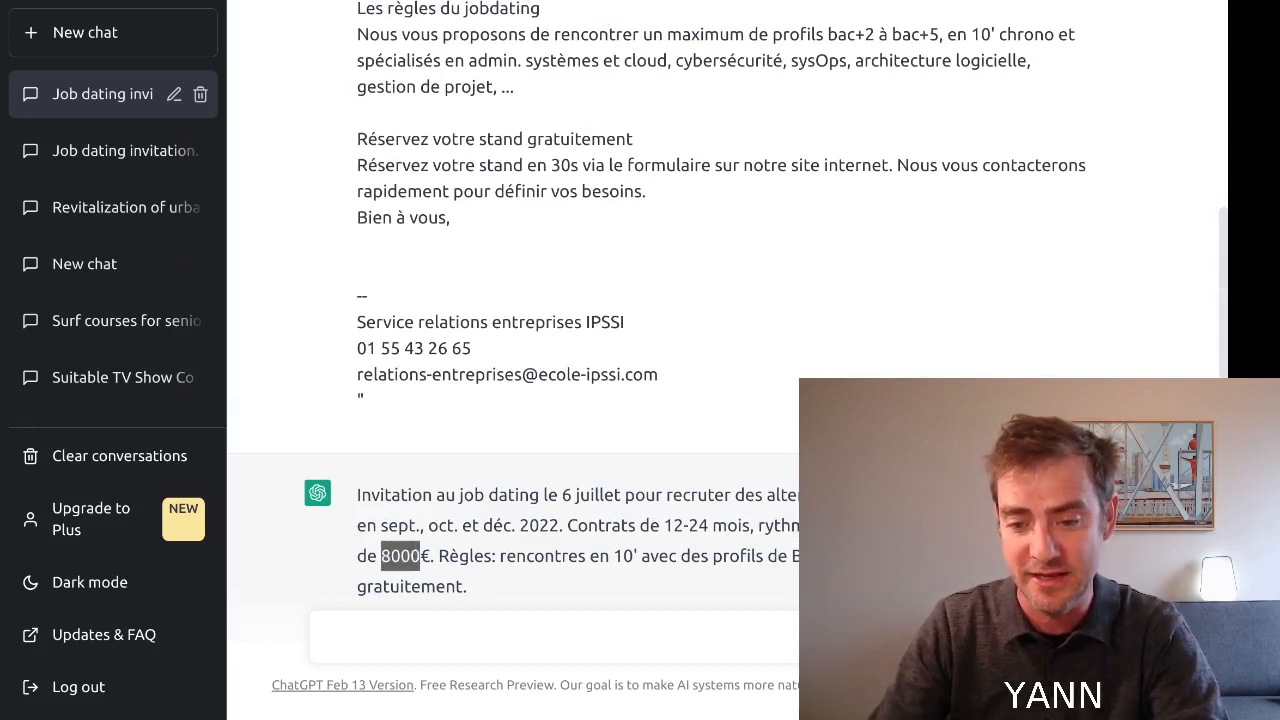
click(840, 563)
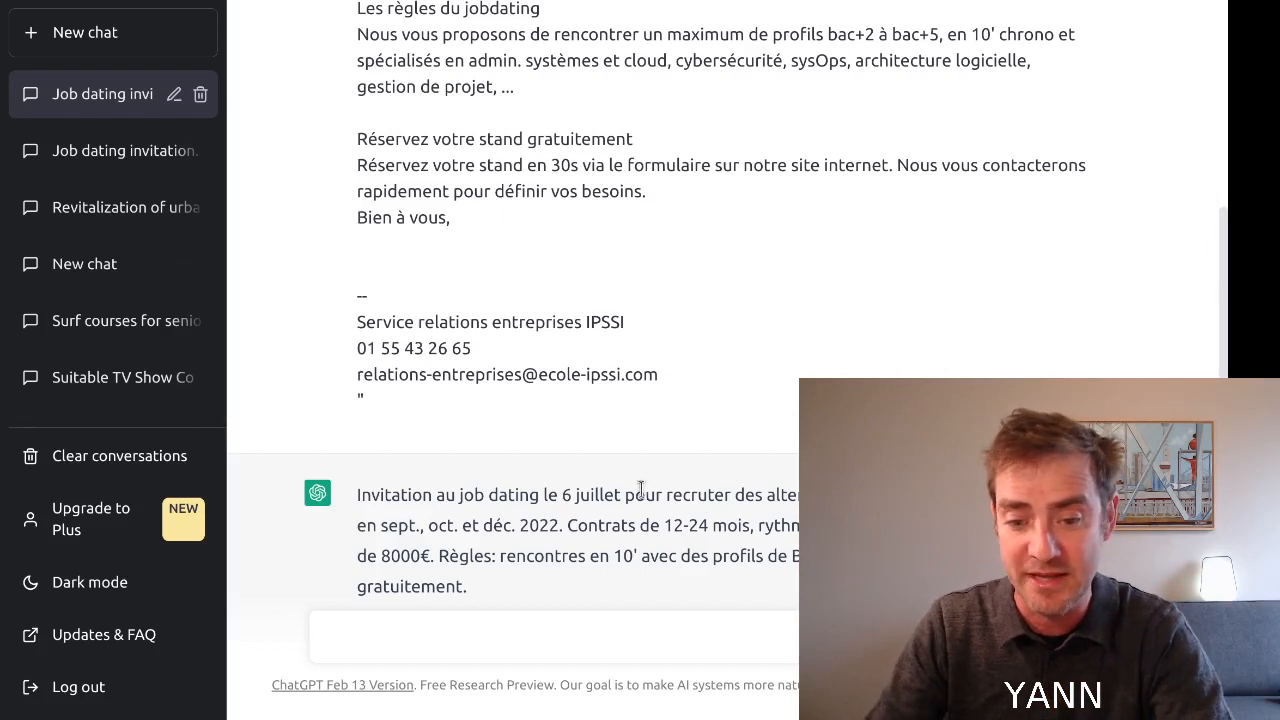
drag(620, 496, 563, 497)
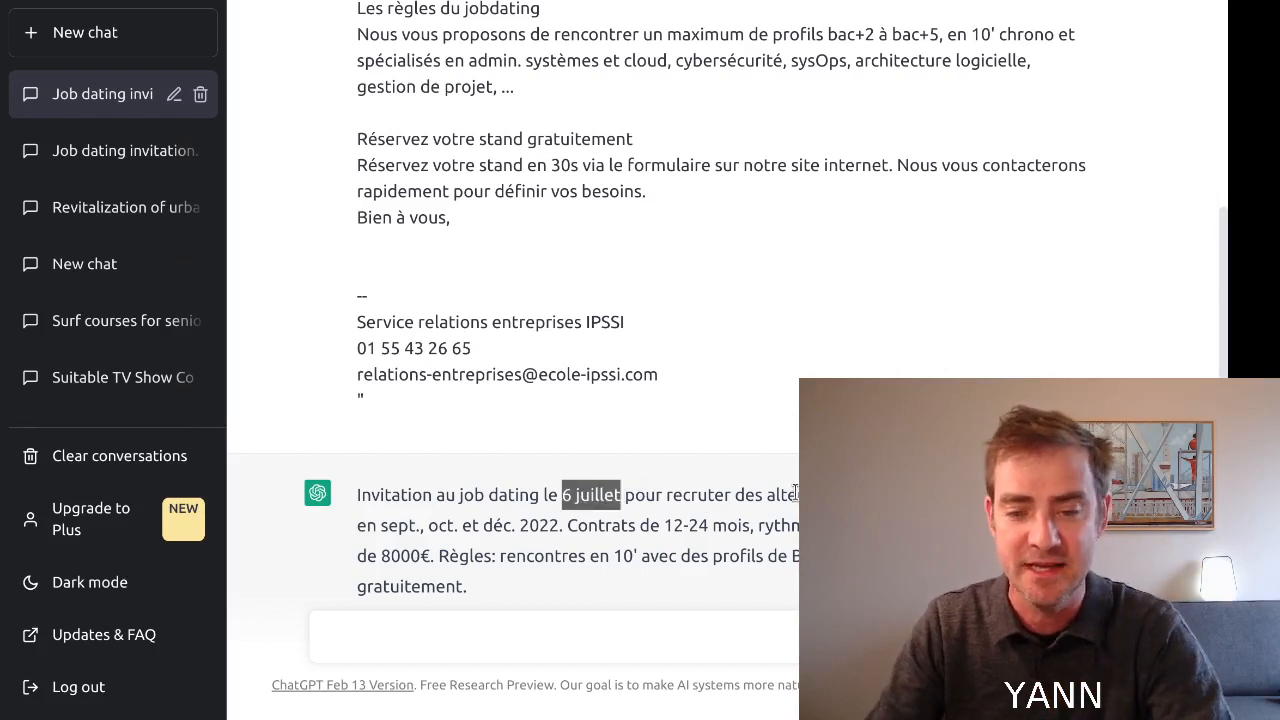
scroll(792, 520, down, 2)
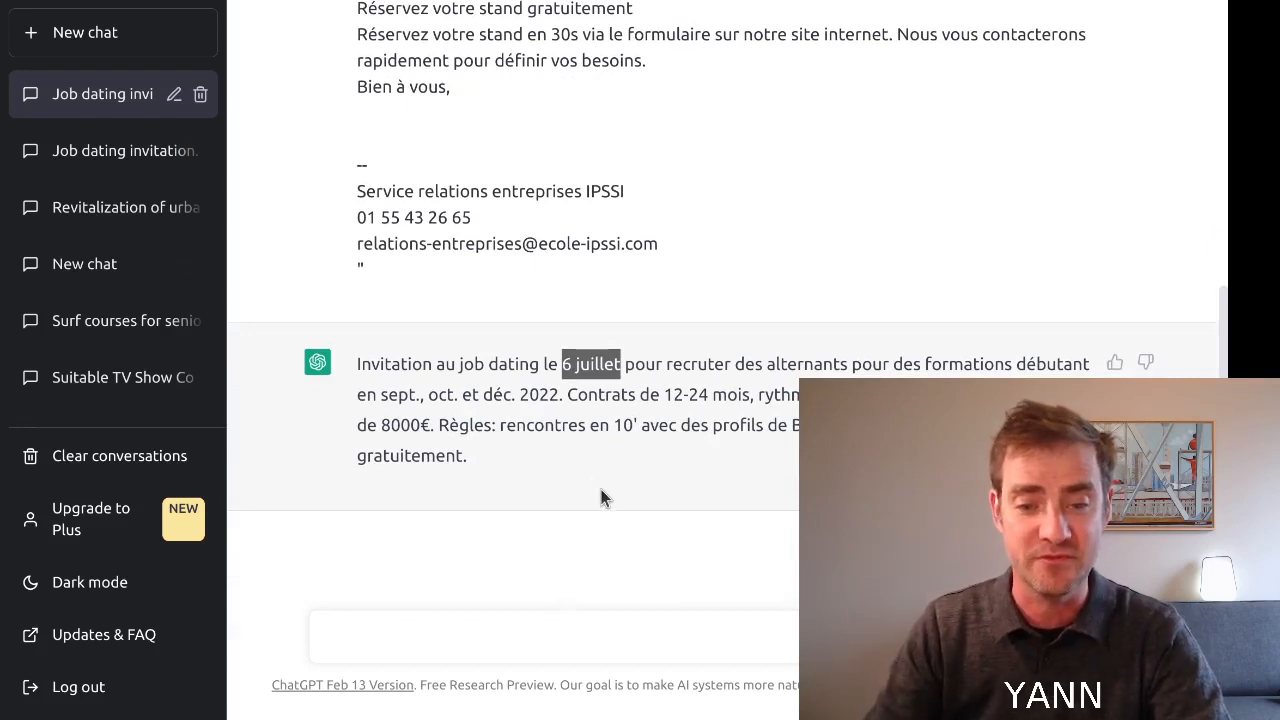
Begin a new prompt with 'repondre a cette email par la négative :' followed by an opening quotation mark
click(694, 632)
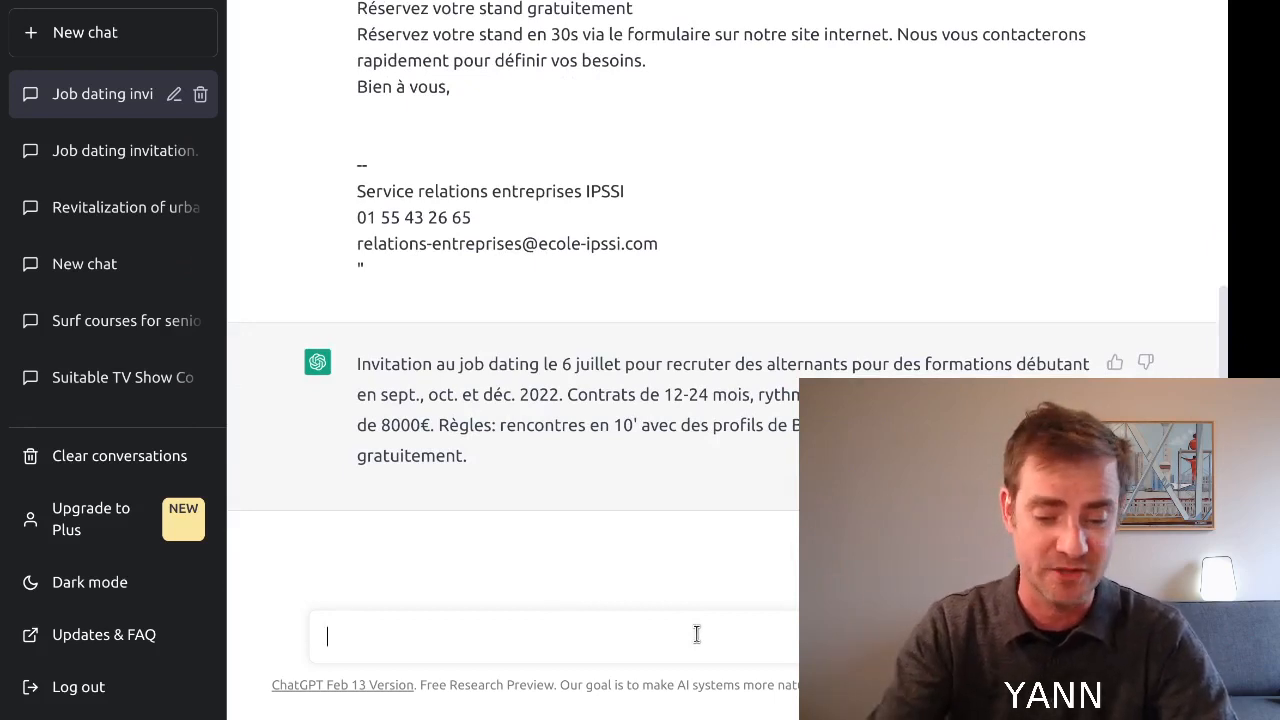
text(repond)
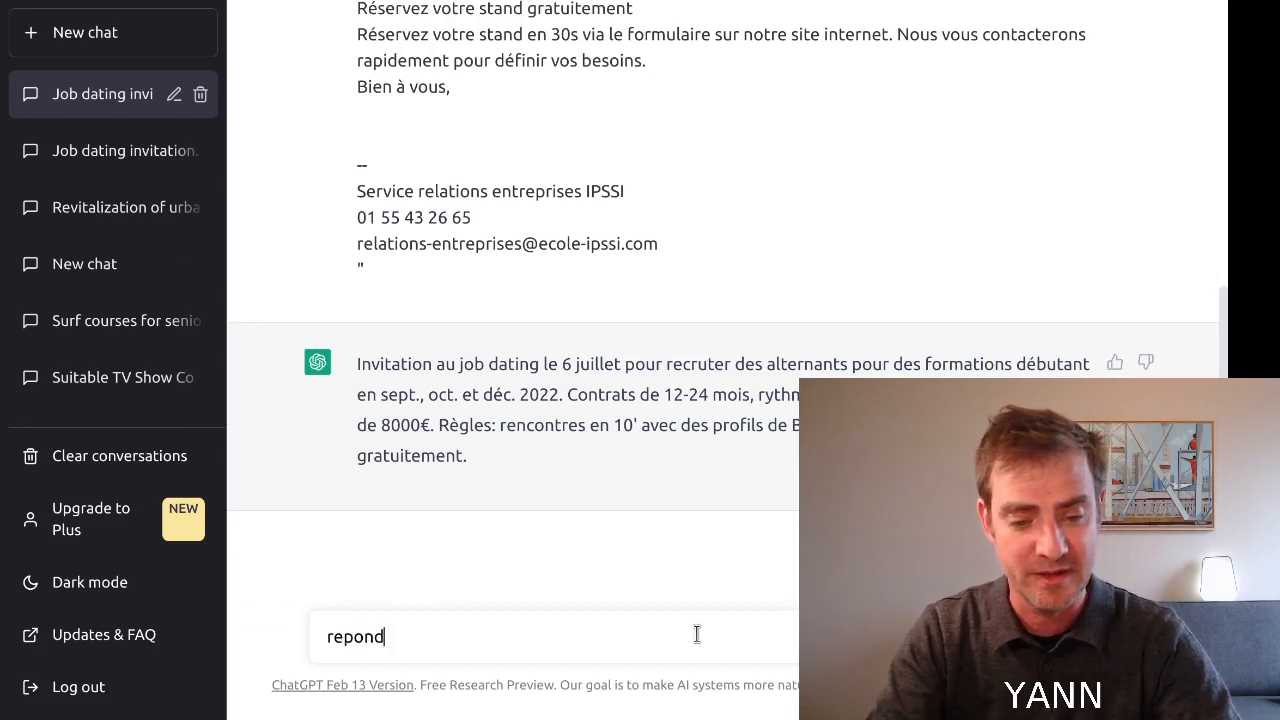
text(re a cette)
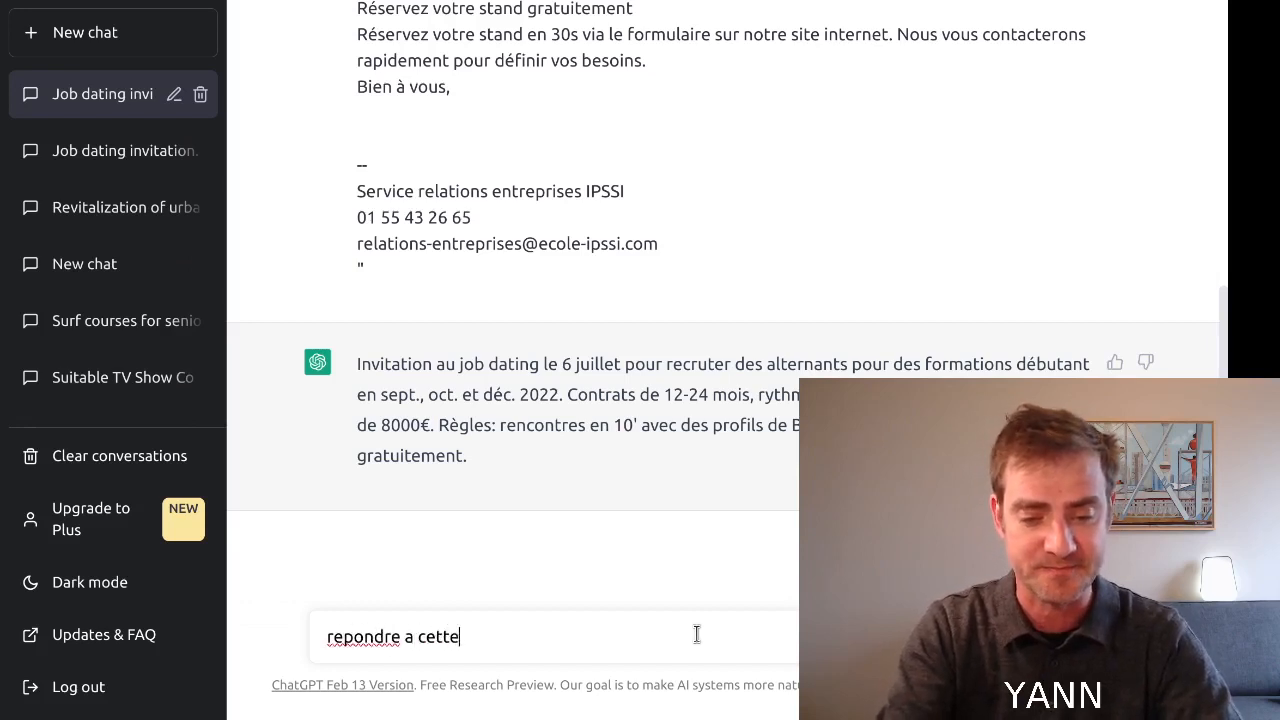
text( email)
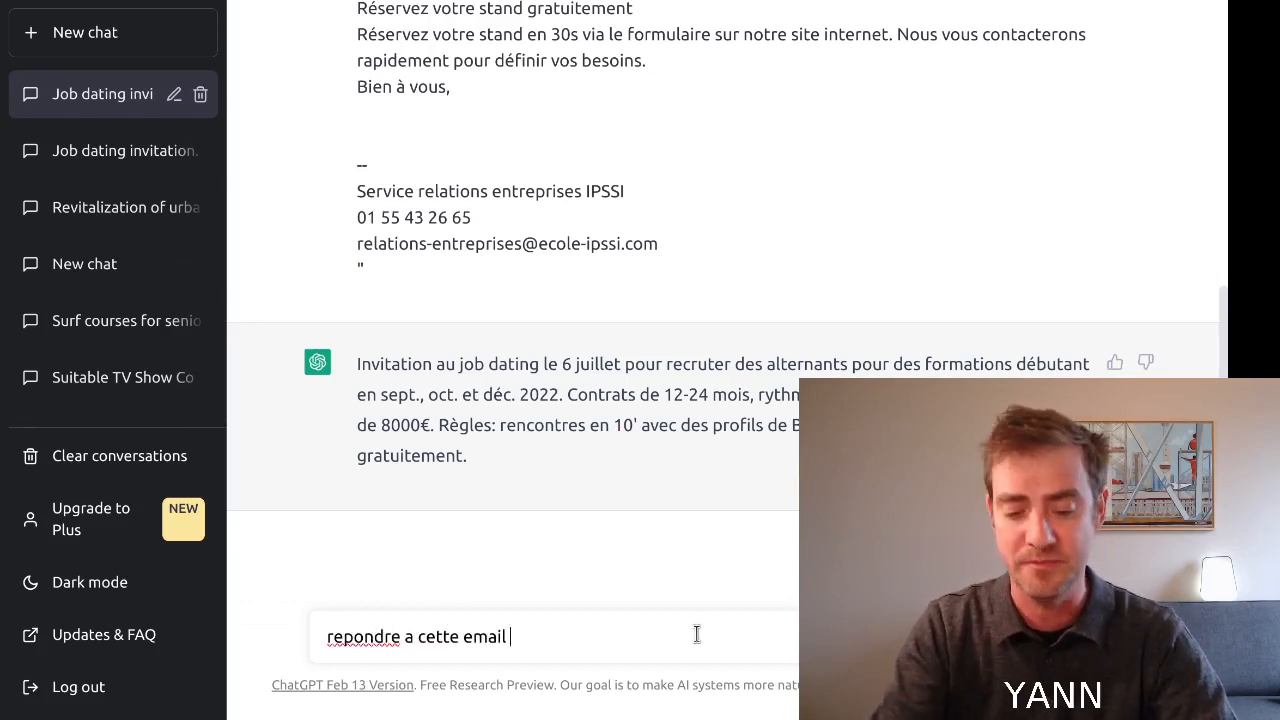
text( par la né)
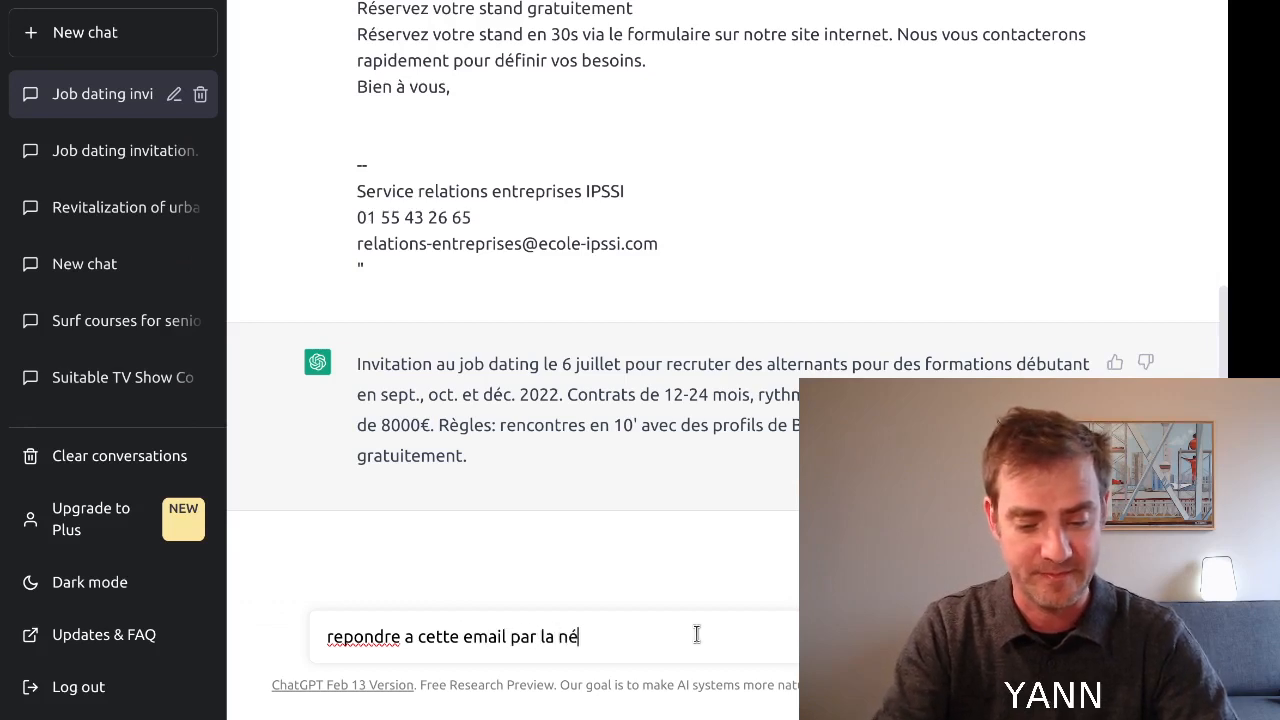
text(gativ)
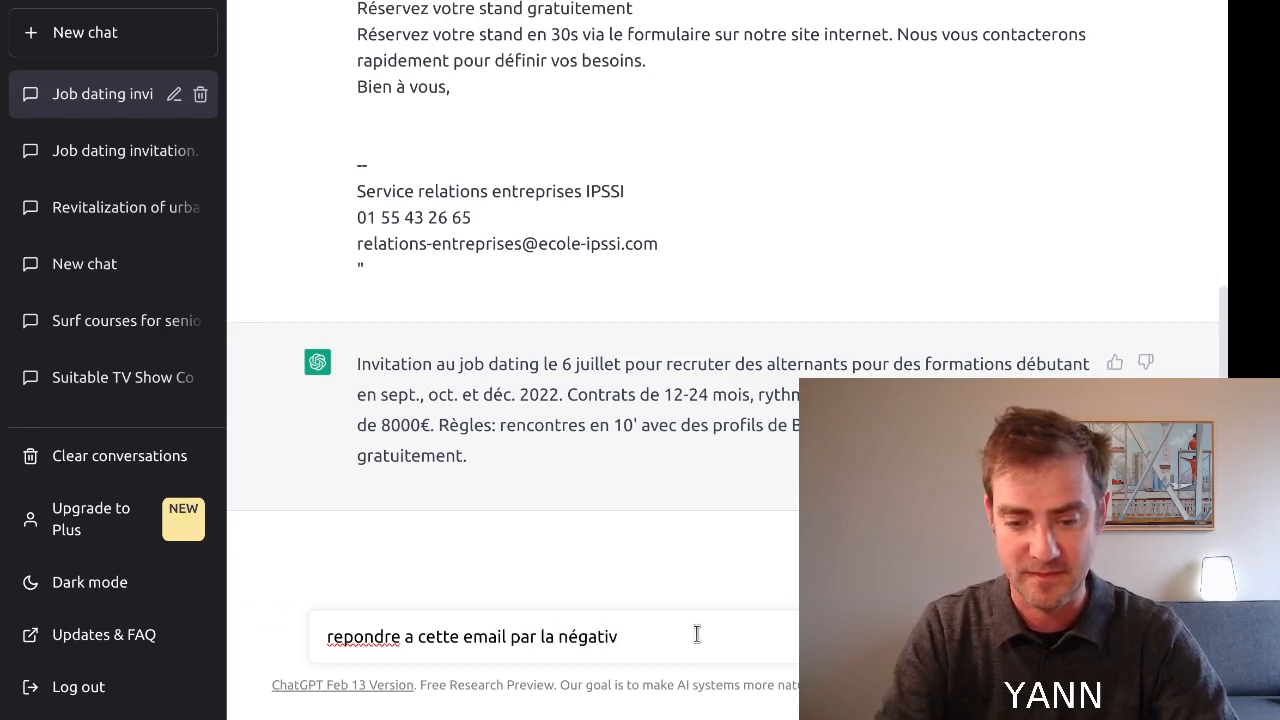
text(e :")
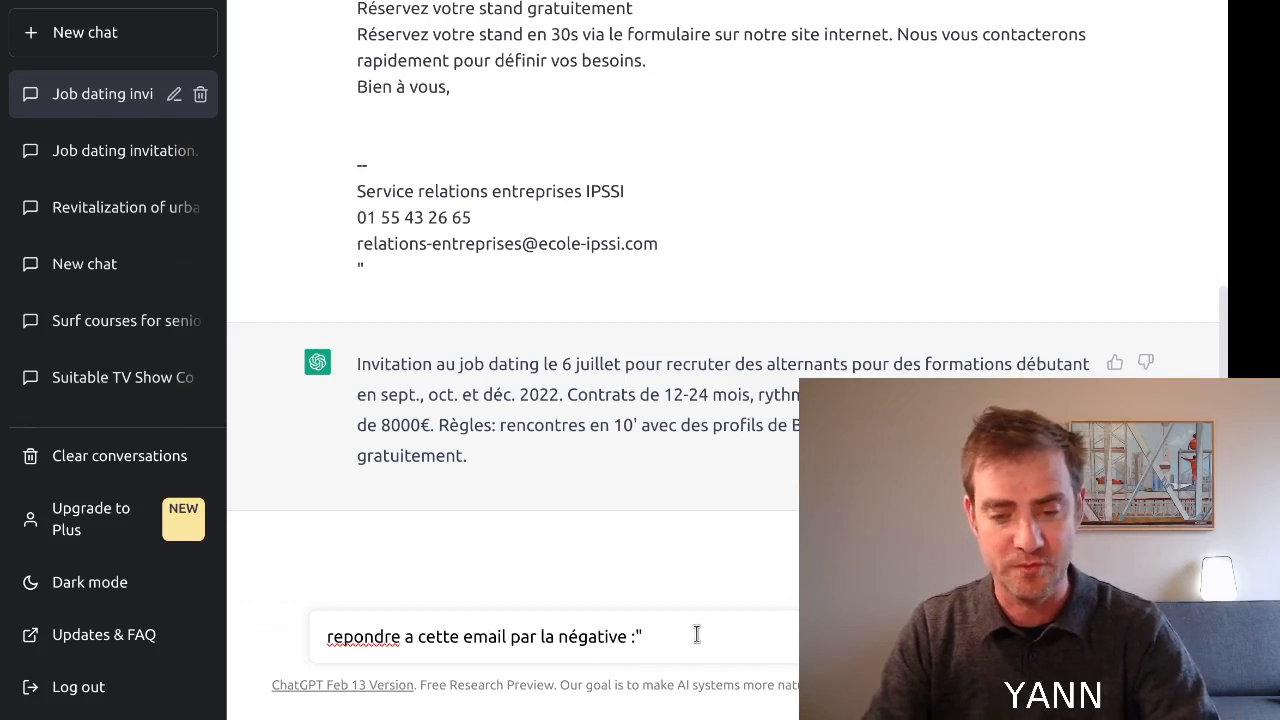
Paste the job dating e-mail after the decline instruction, close the quotation, remove the extra blank line and submit the prompt
key(ctrl+v)
text(")
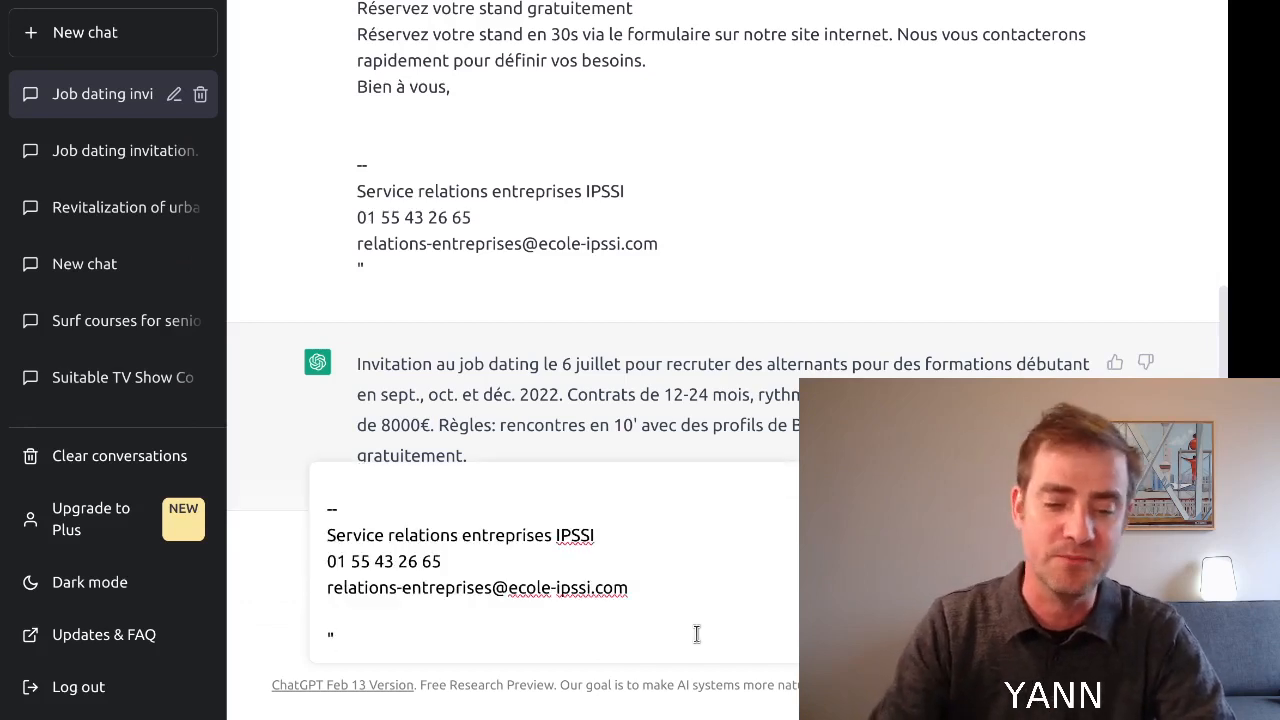
key(BackSpace)
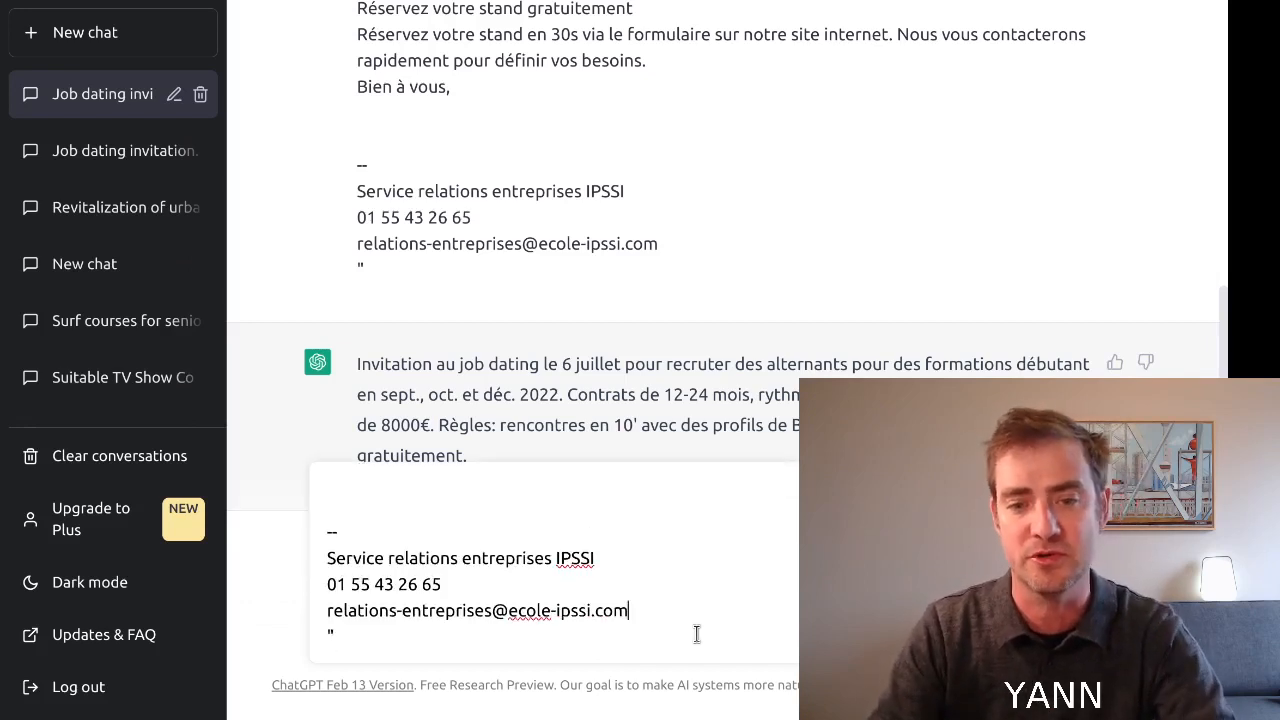
key(Return)
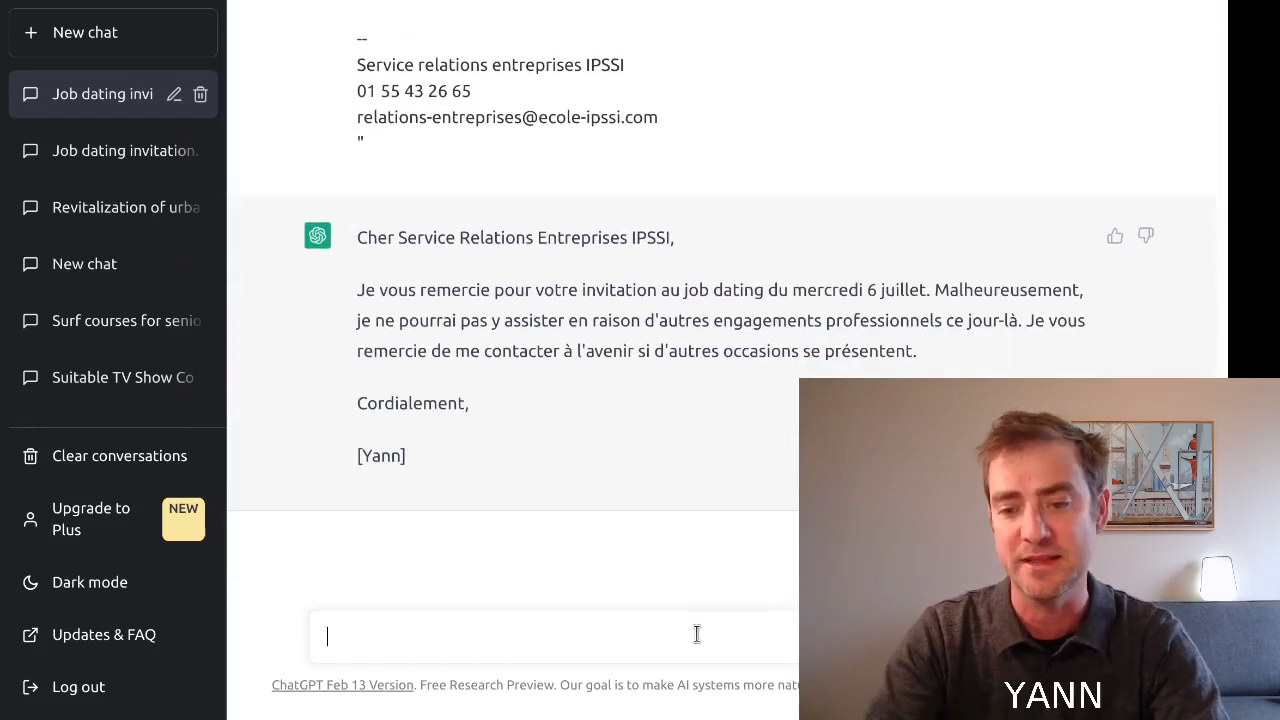
Review the generated decline reply against the original invitation e-mail in the conversation
scroll(694, 510, up, 2)
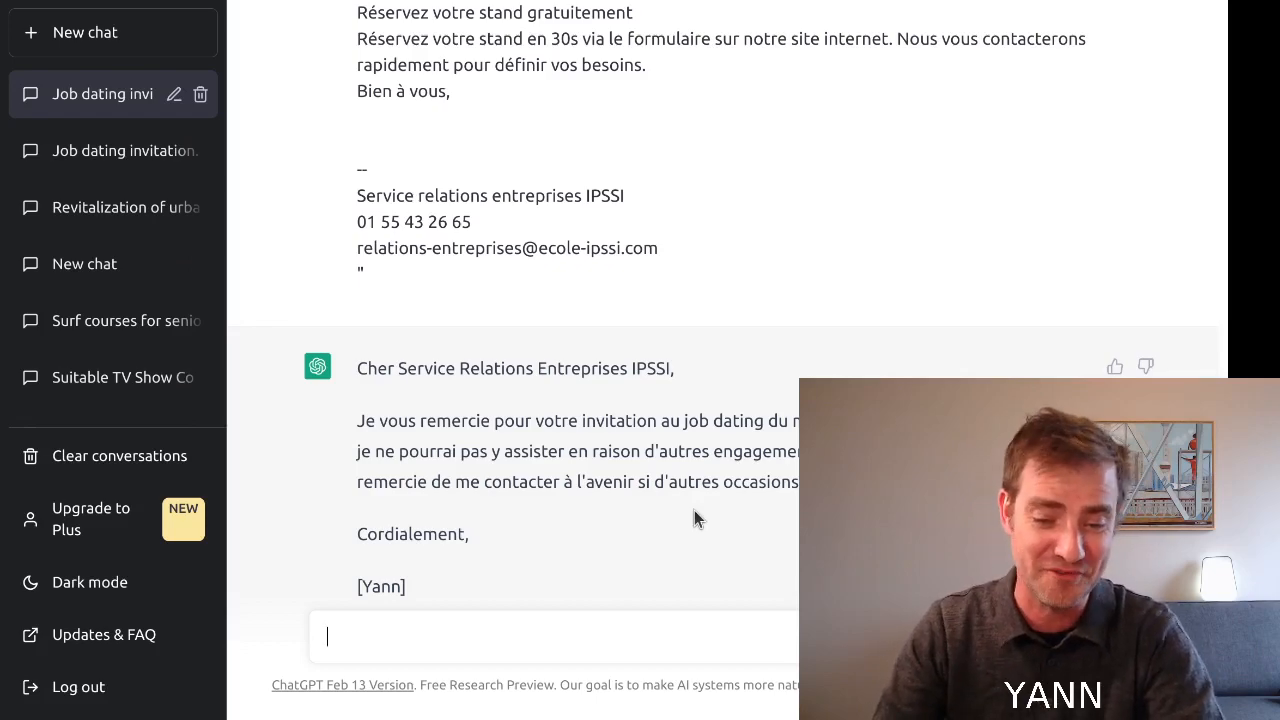
scroll(694, 514, down, 1)
scroll(694, 516, up, 1)
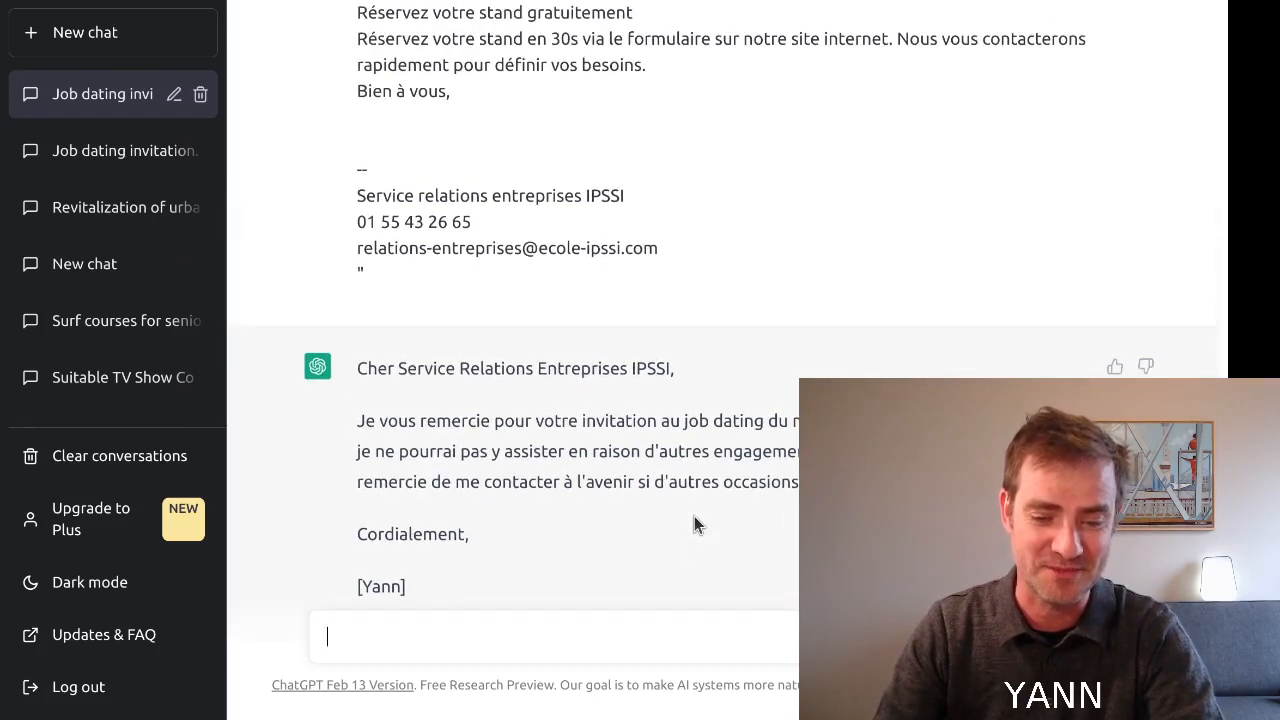
scroll(694, 516, down, 1)
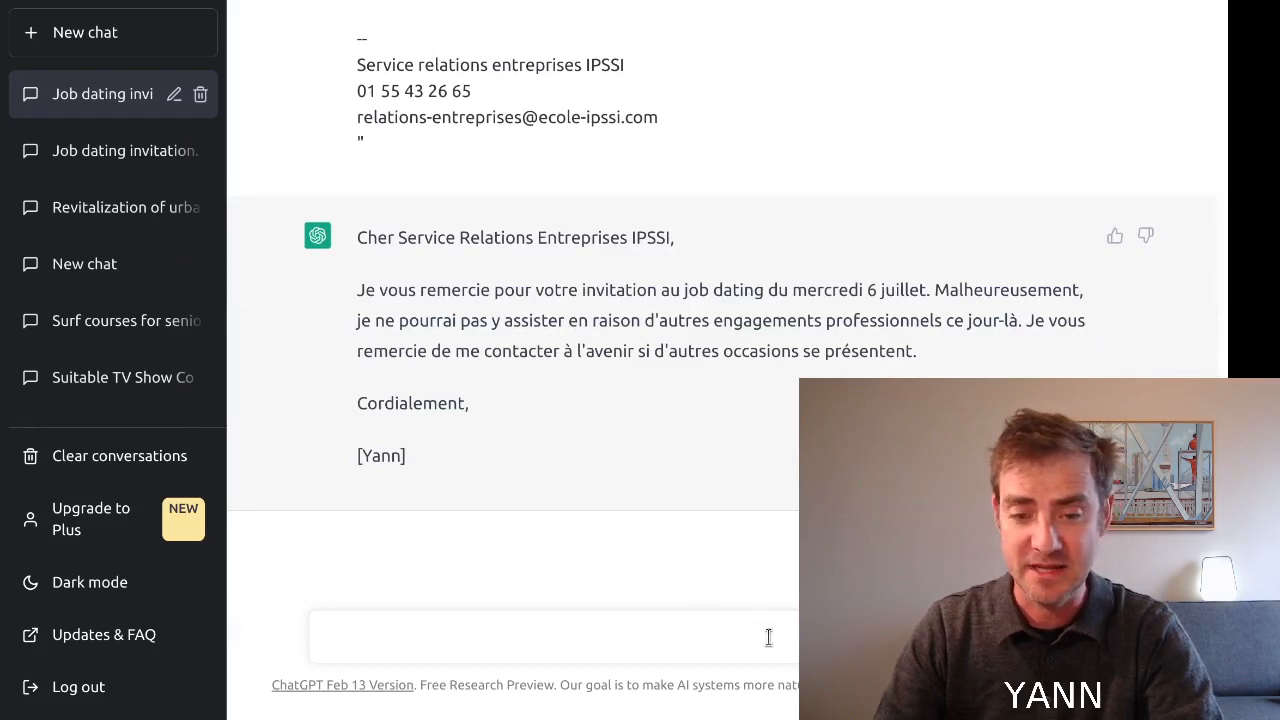
scroll(615, 457, up, 3)
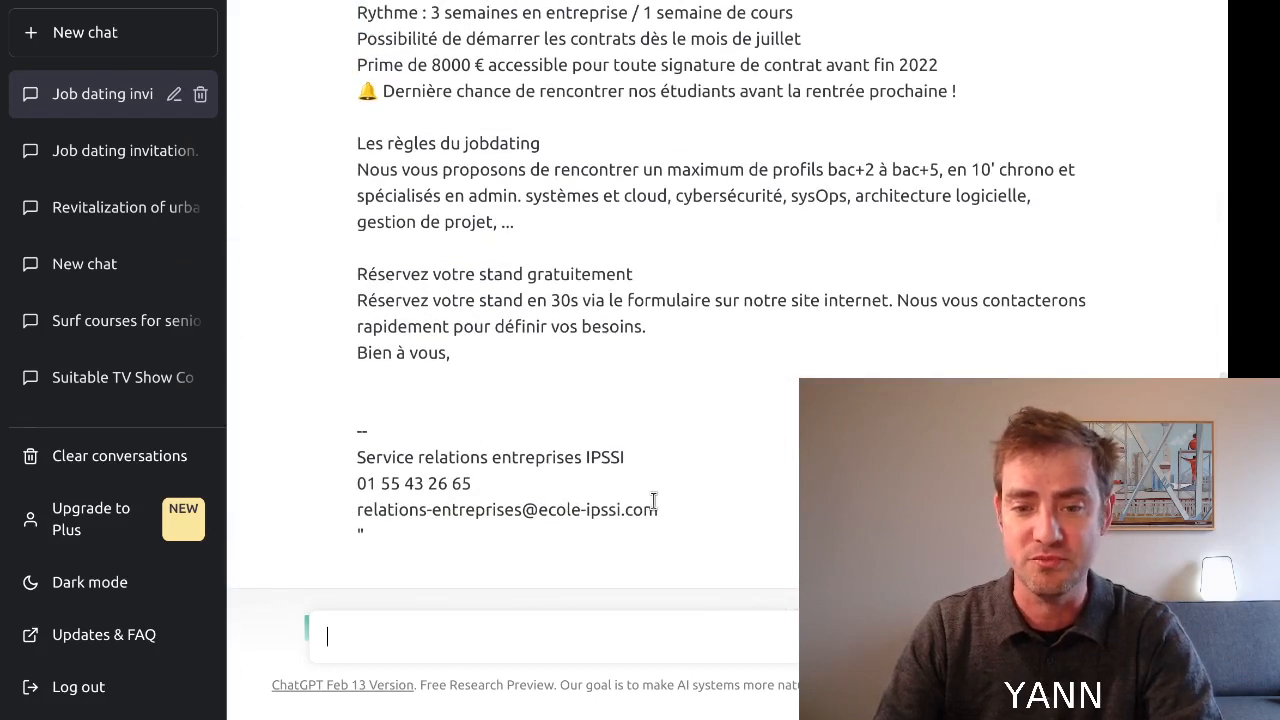
scroll(654, 500, up, 2)
scroll(654, 500, down, 5)
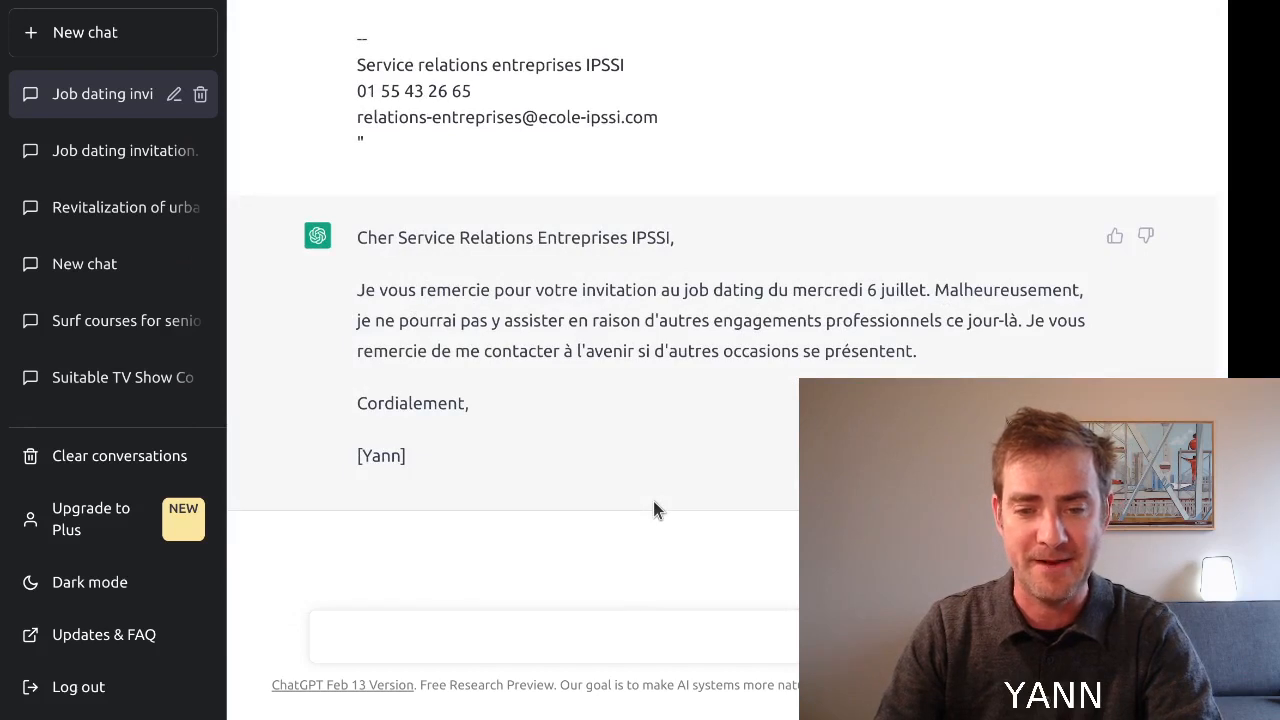
Copy the previous decline prompt, including the quoted e-mail and the generated reply, into a new prompt
scroll(653, 509, up, 1)
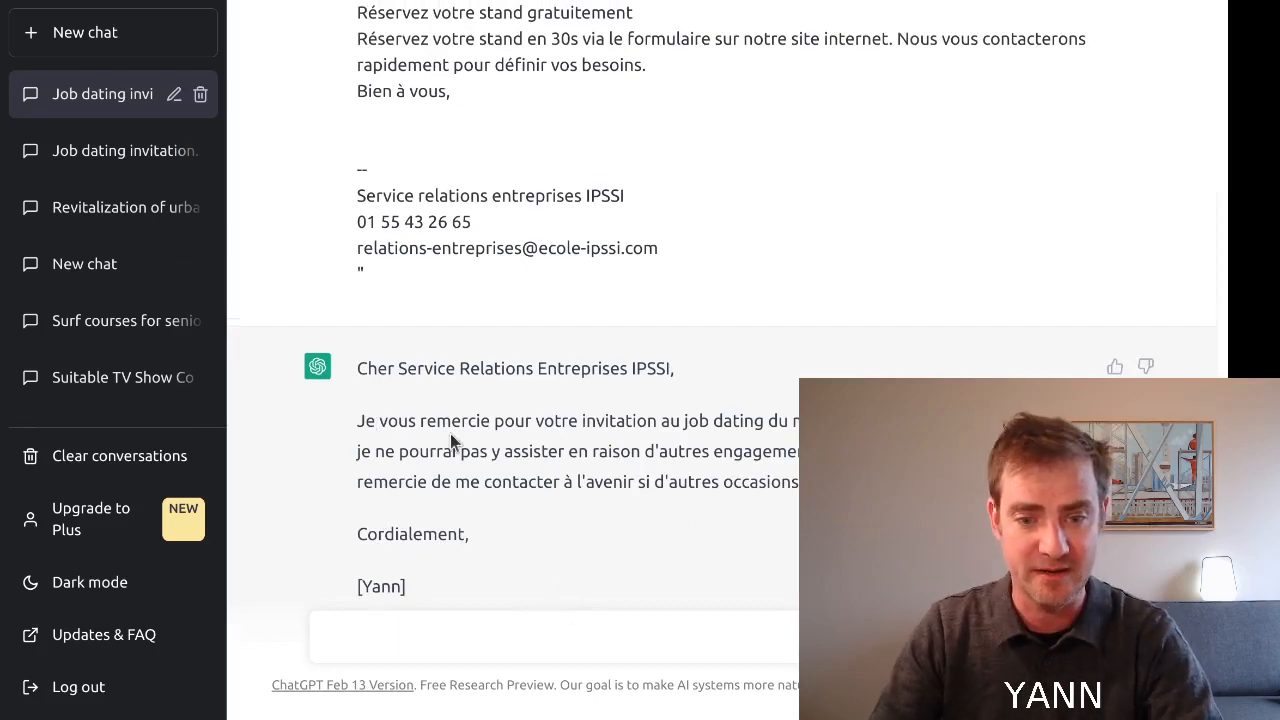
scroll(451, 443, up, 6)
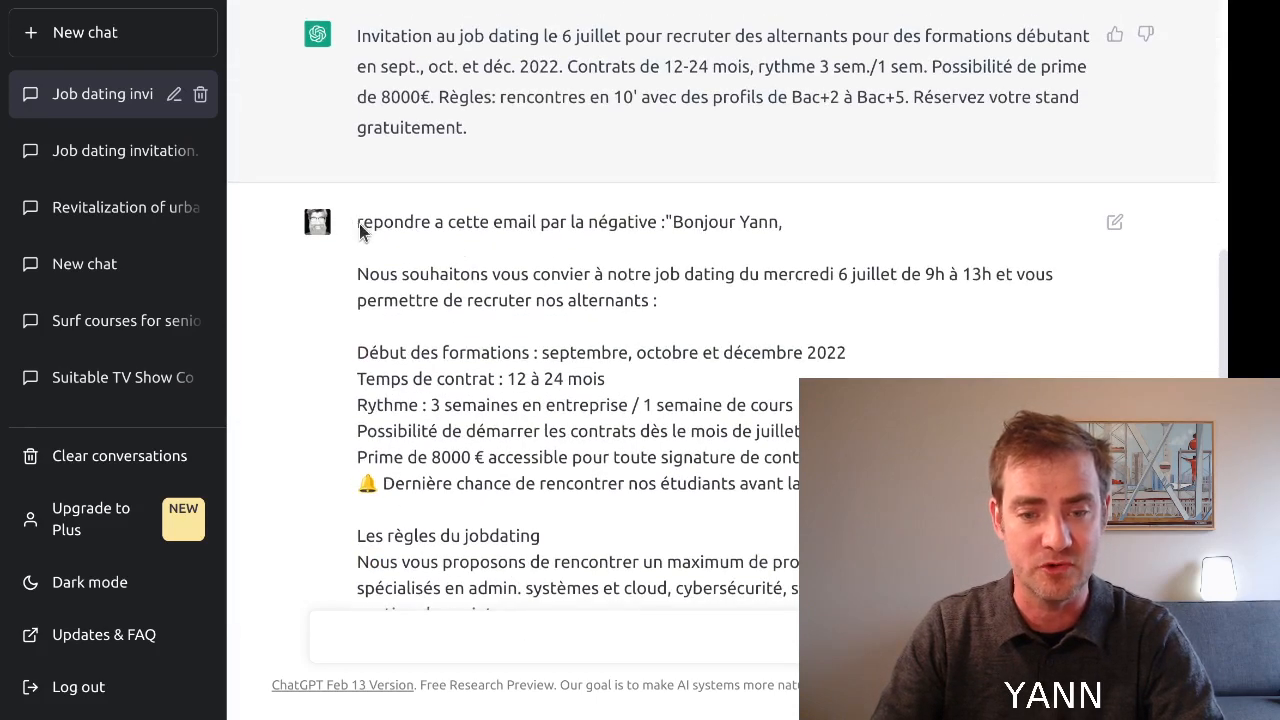
drag(359, 223, 587, 606)
click(581, 624)
key(ctrl+v)
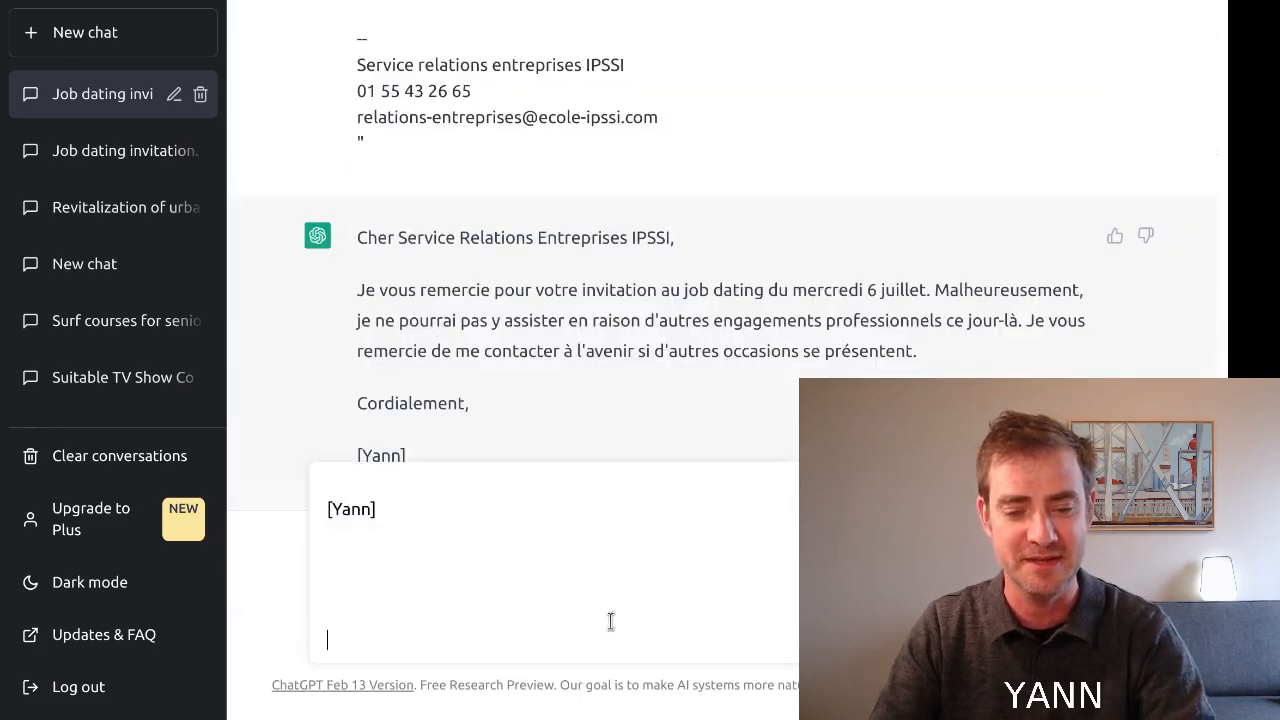
Insert 'et proposer la date du' with an alternative date after 'négative' in the instruction, submit the prompt and view the new reply
scroll(605, 615, up, 10)
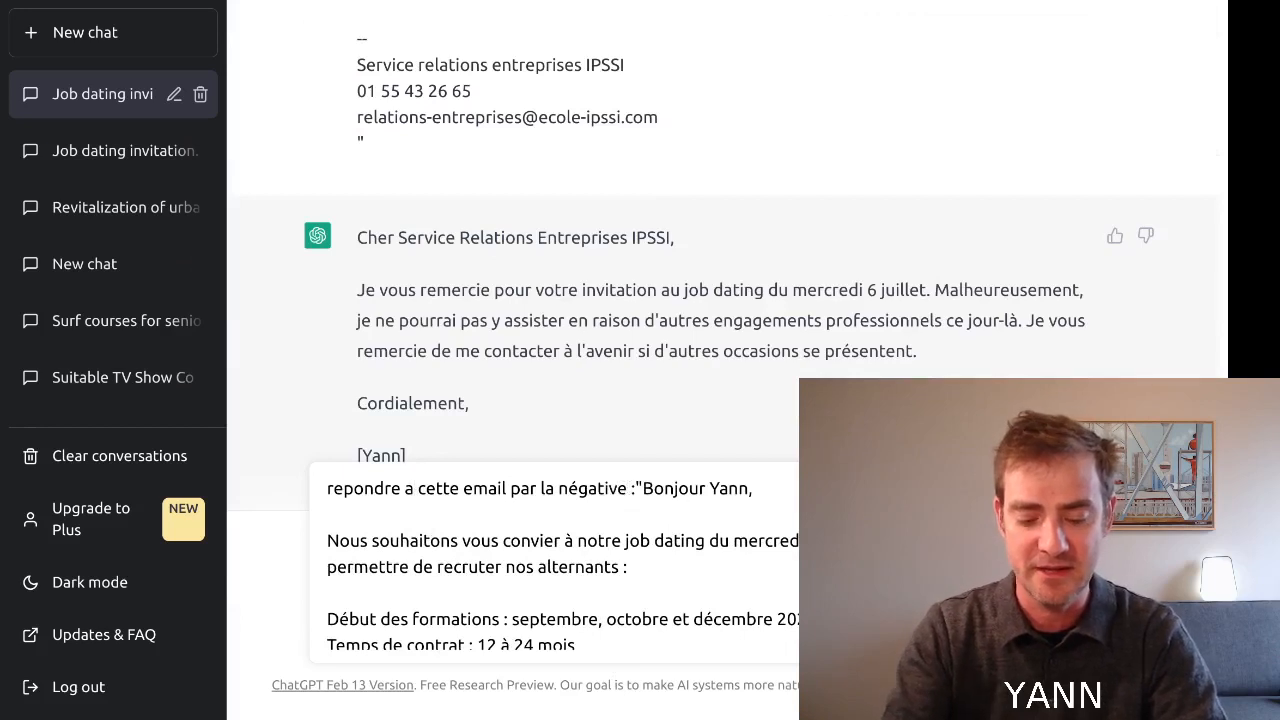
text(et prop)
text(oser la dat)
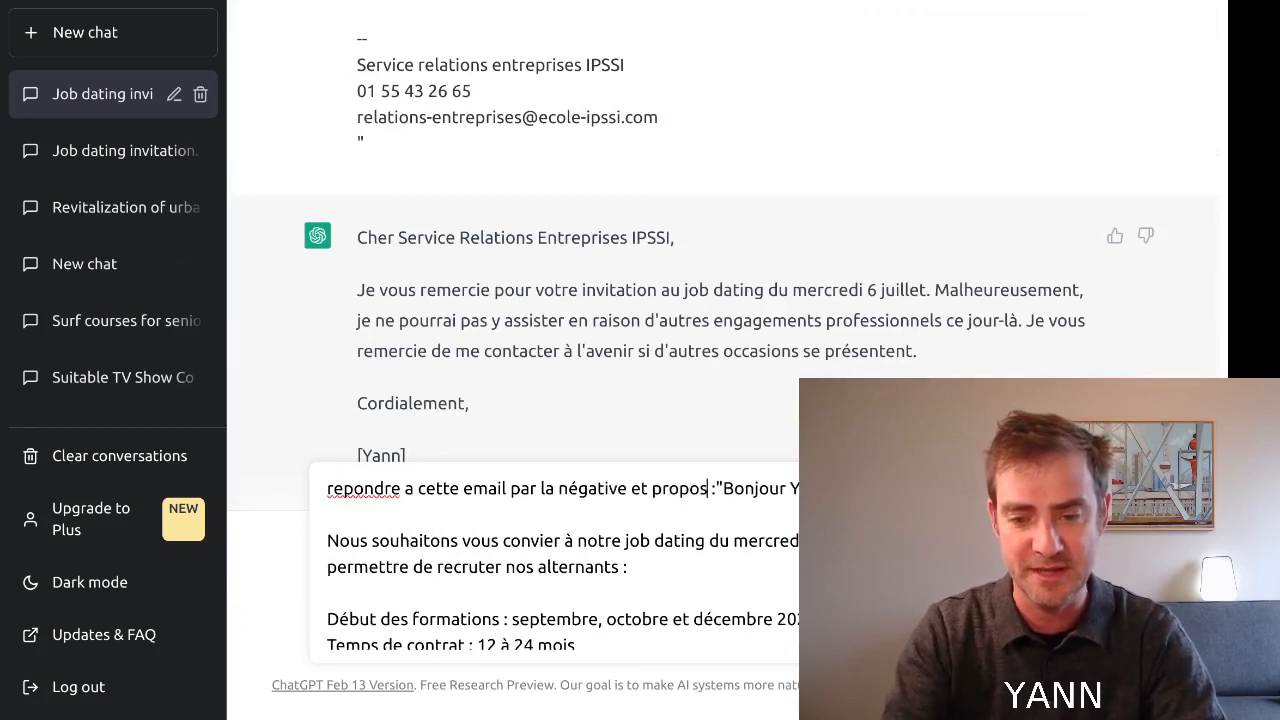
text(e du)
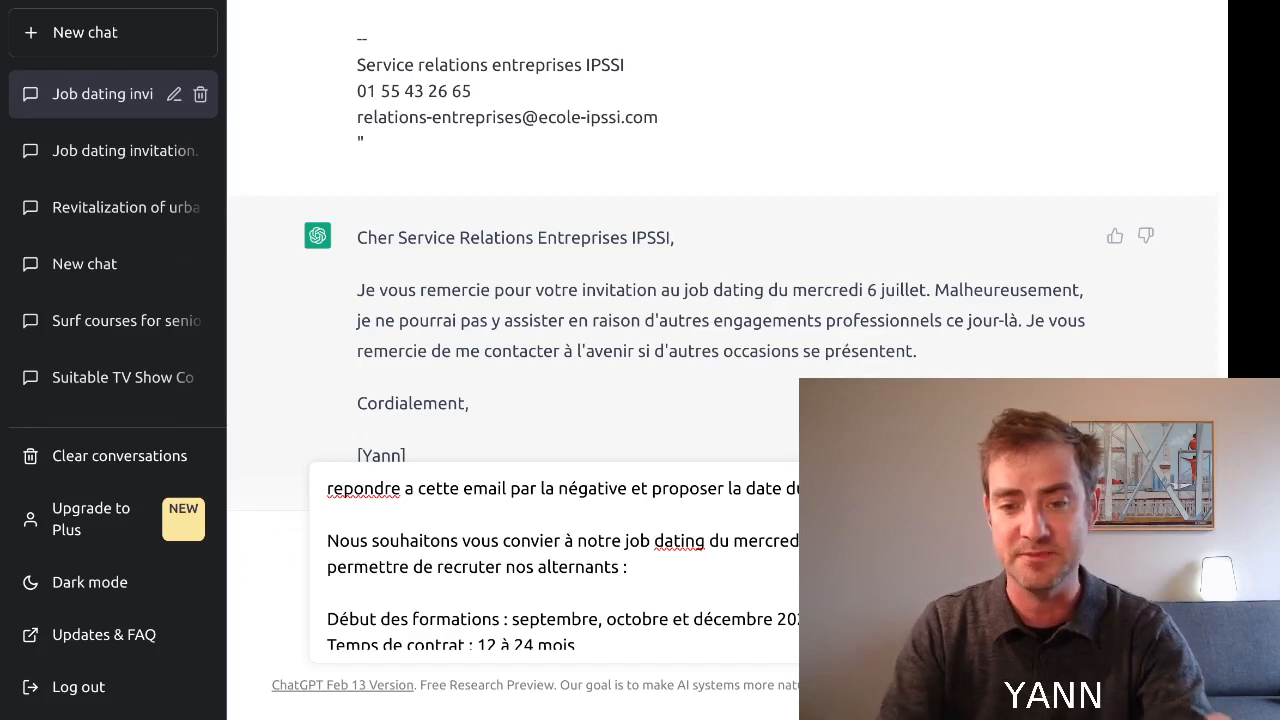
key(Return)
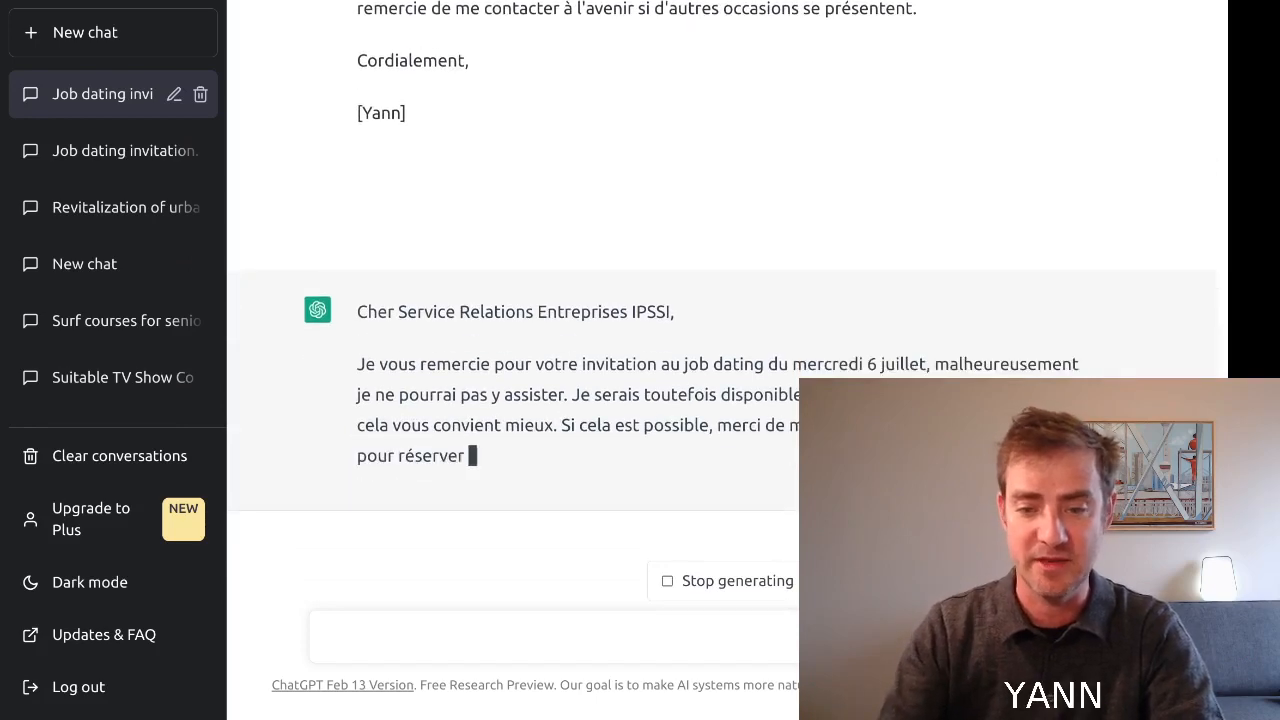
scroll(707, 562, up, 3)
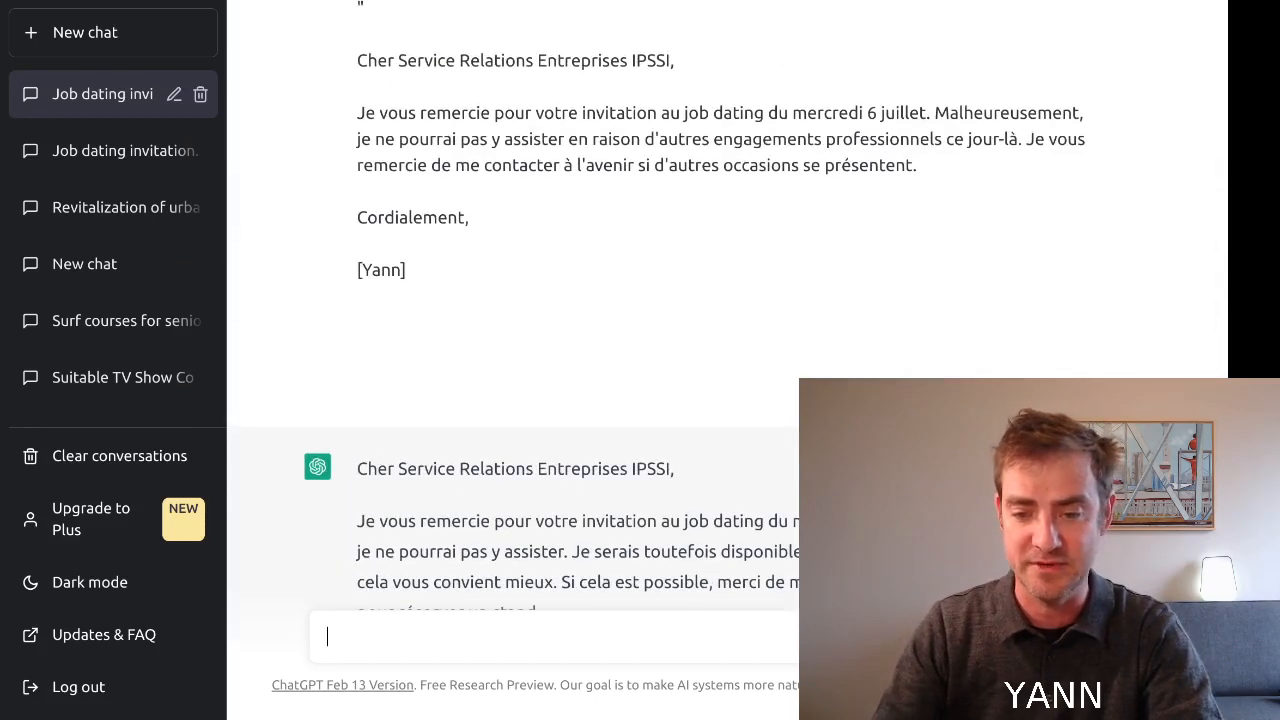
scroll(534, 569, down, 1)
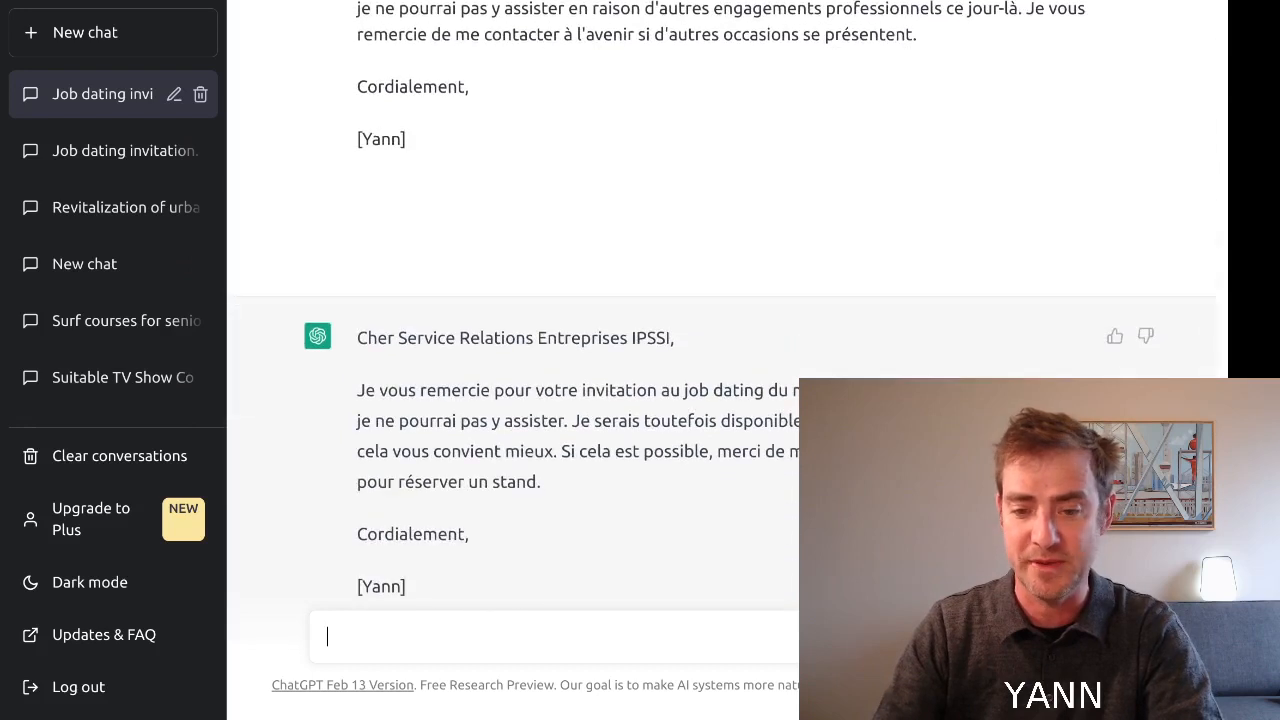